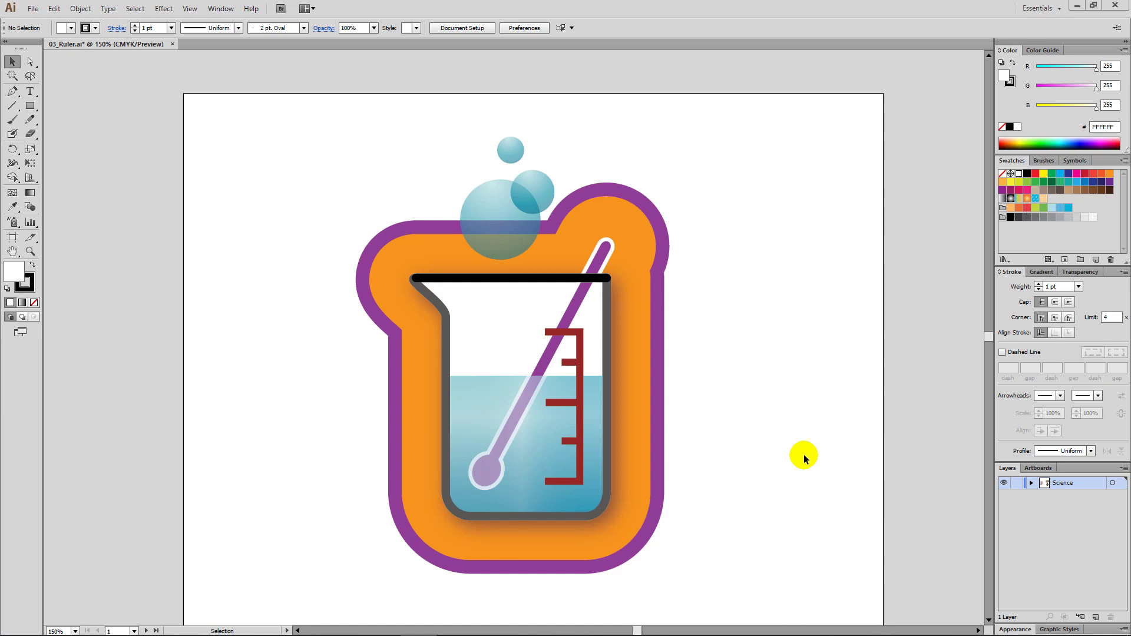
Show the rulers along the top and left edges of the beaker document.
click(190, 9)
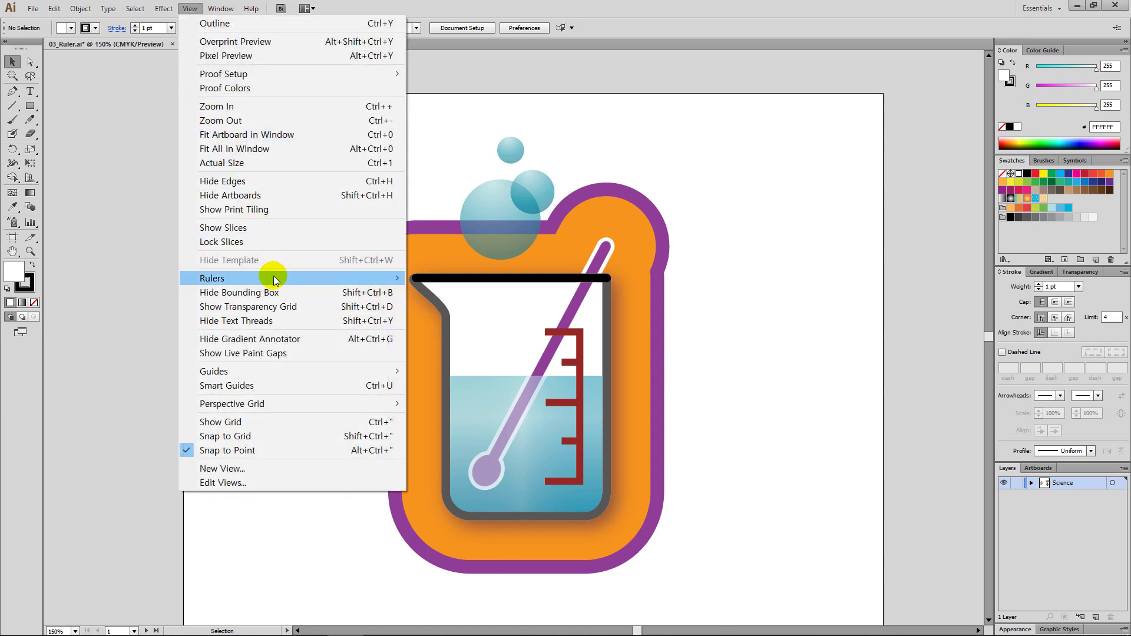
mouse_move(265, 278)
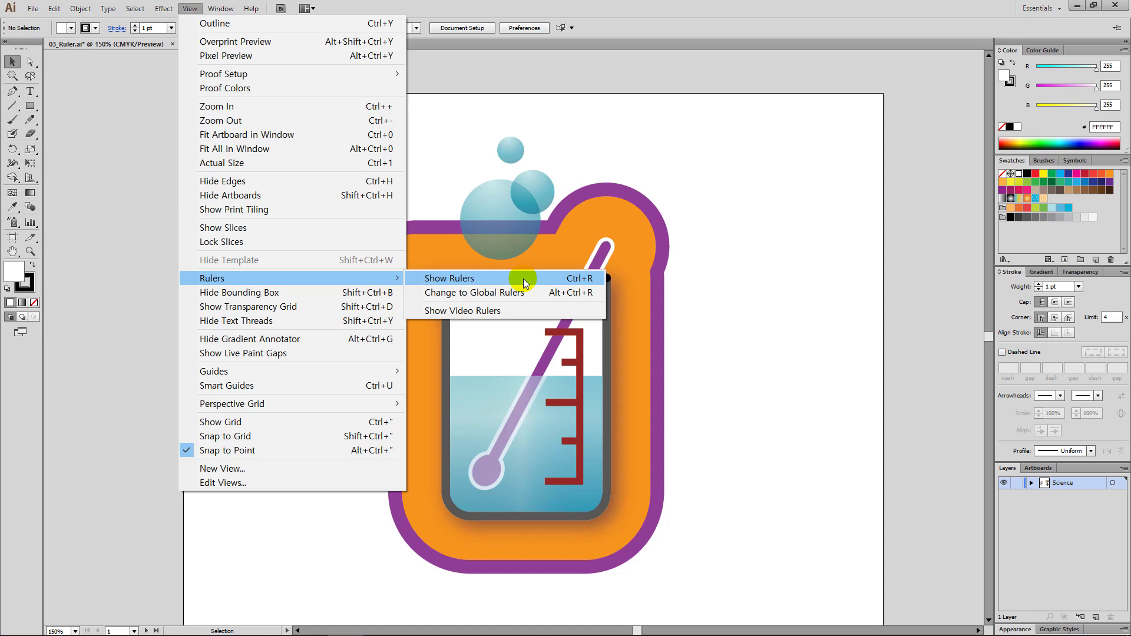
click(523, 278)
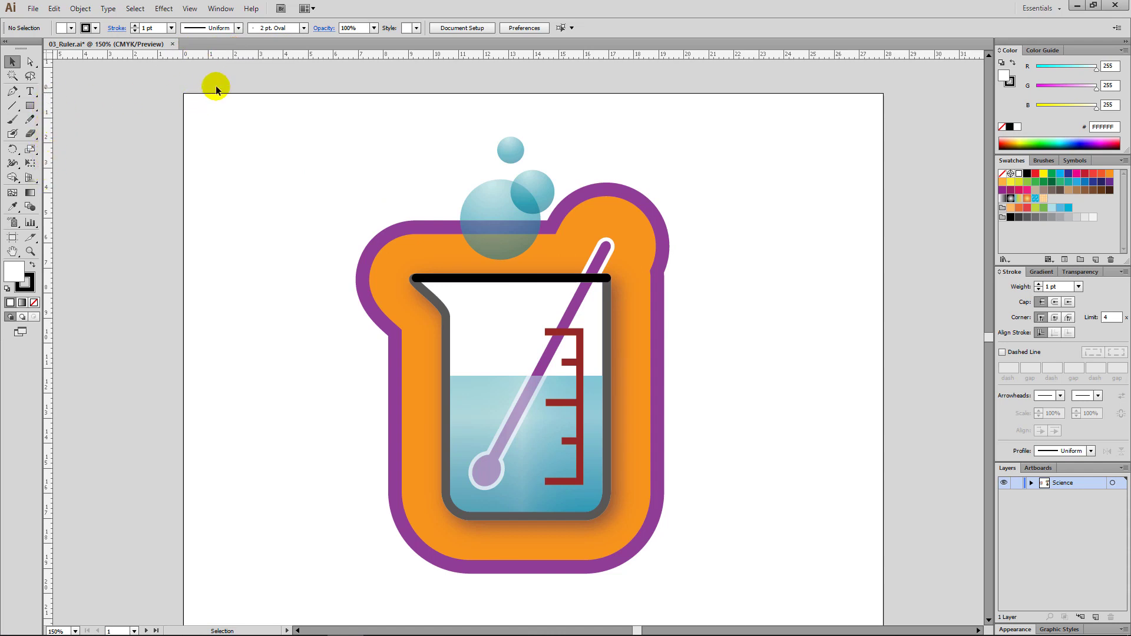
right_click(251, 56)
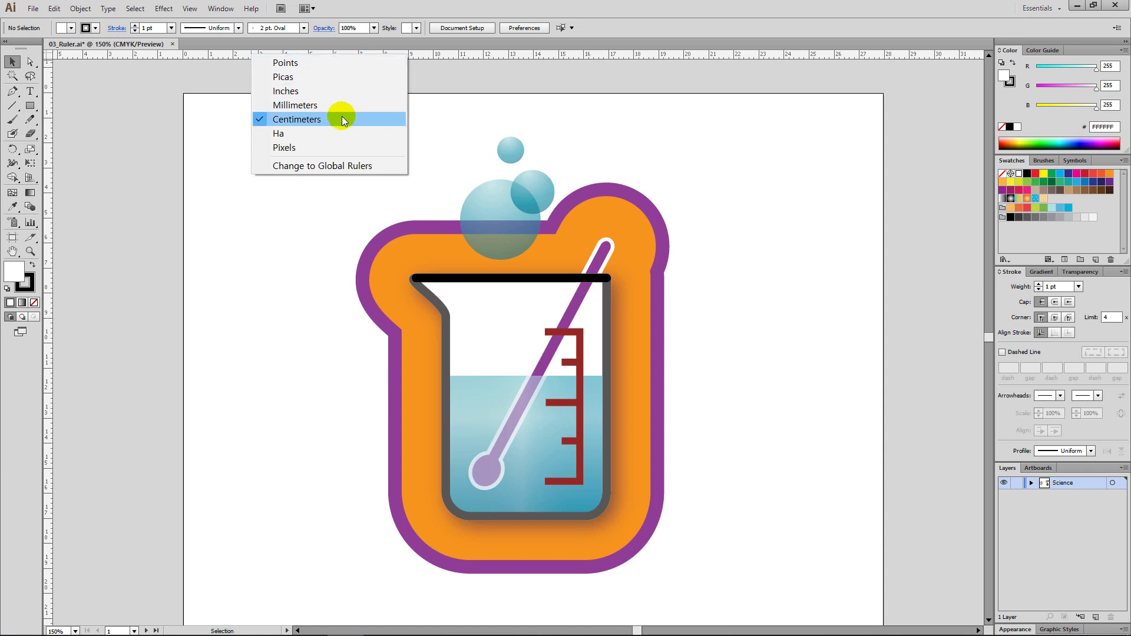
click(339, 147)
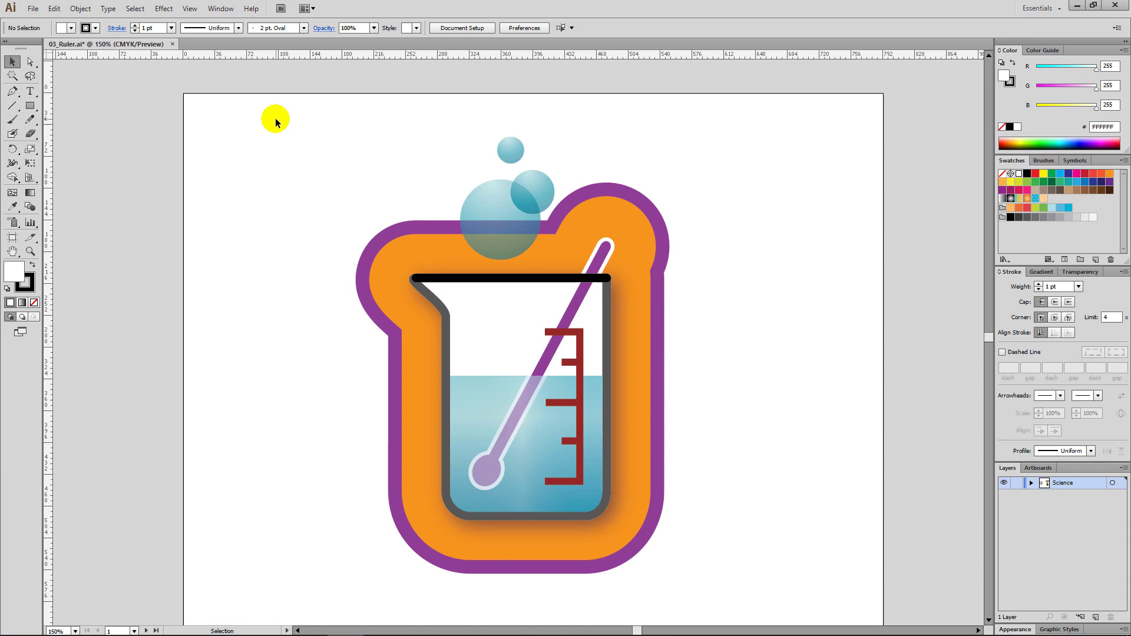
right_click(261, 56)
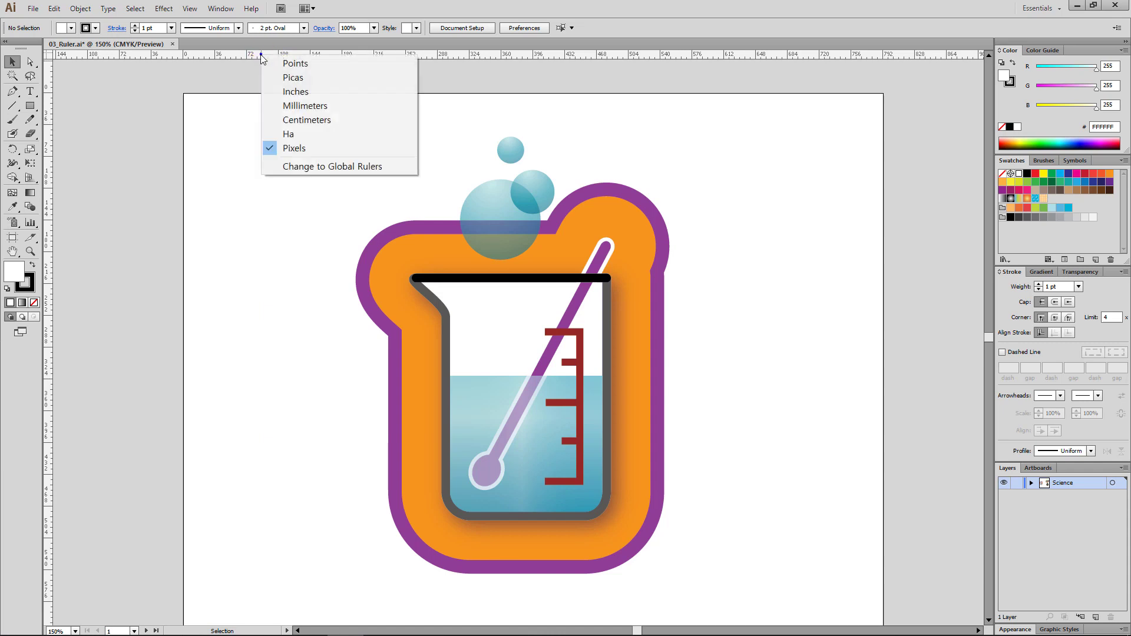
click(340, 119)
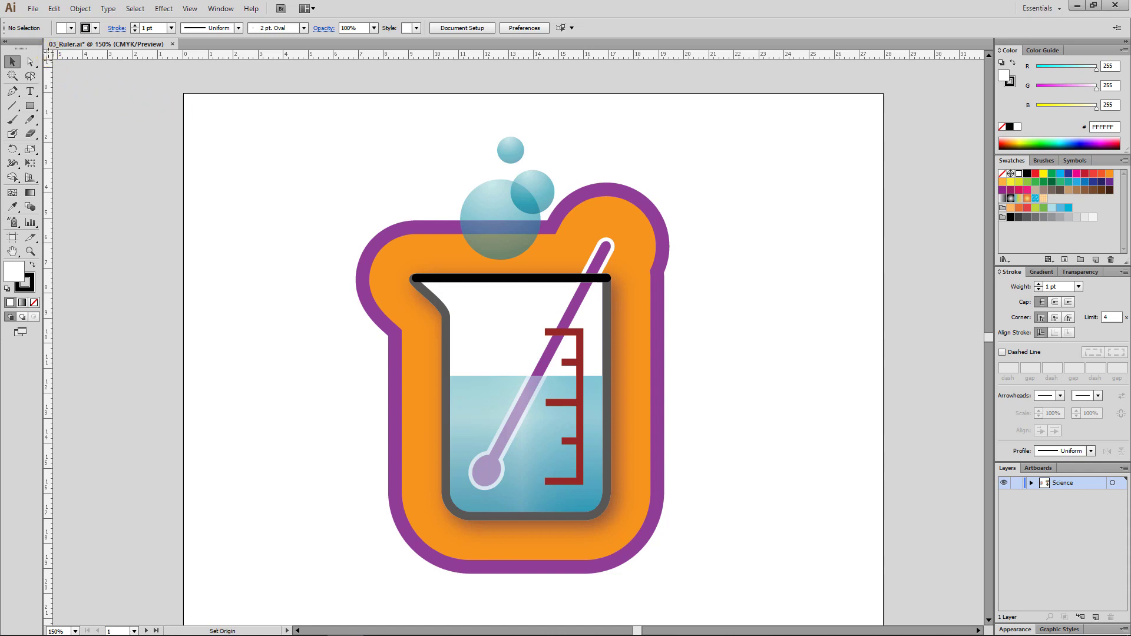
drag(52, 55, 360, 221)
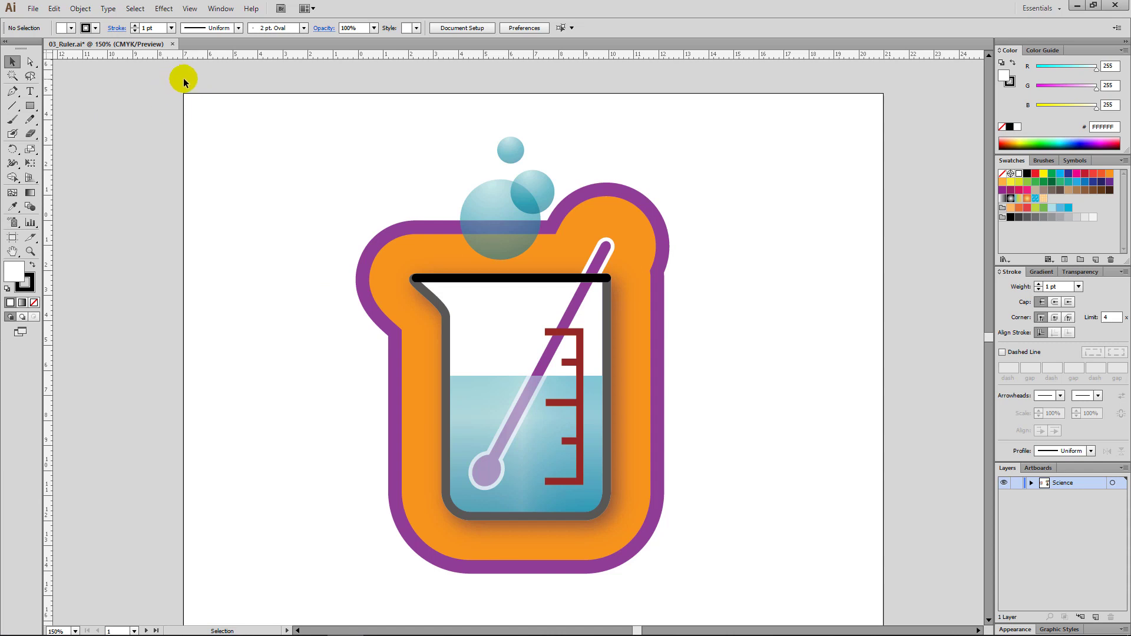
double_click(50, 56)
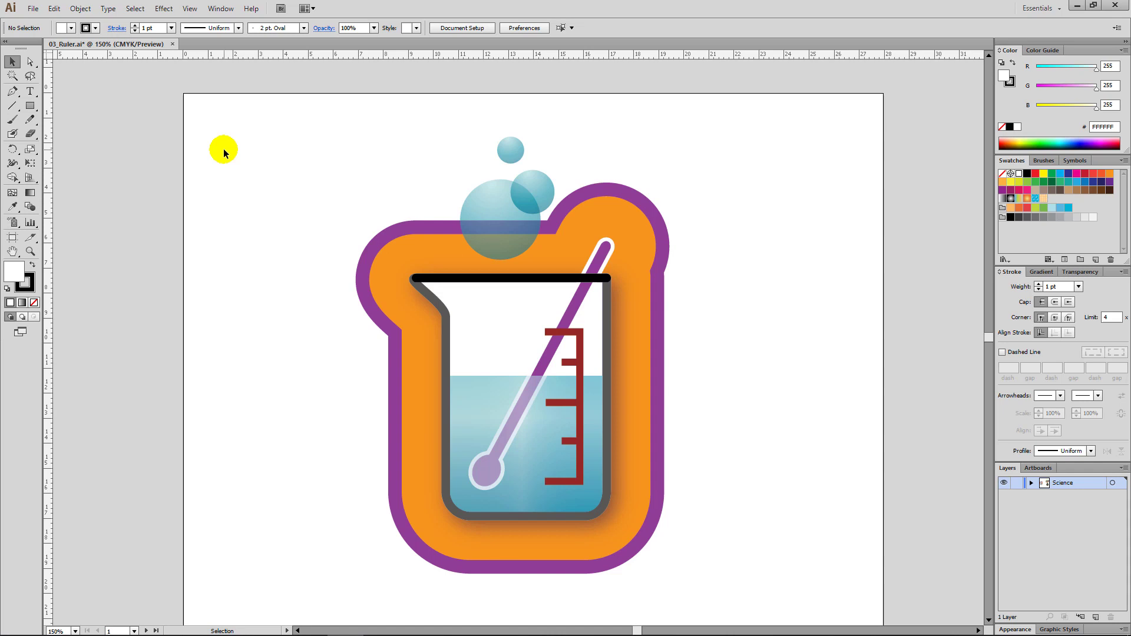
Fit all three artboards in the window, then activate the bus, ladybug and beaker artboards in turn.
click(190, 8)
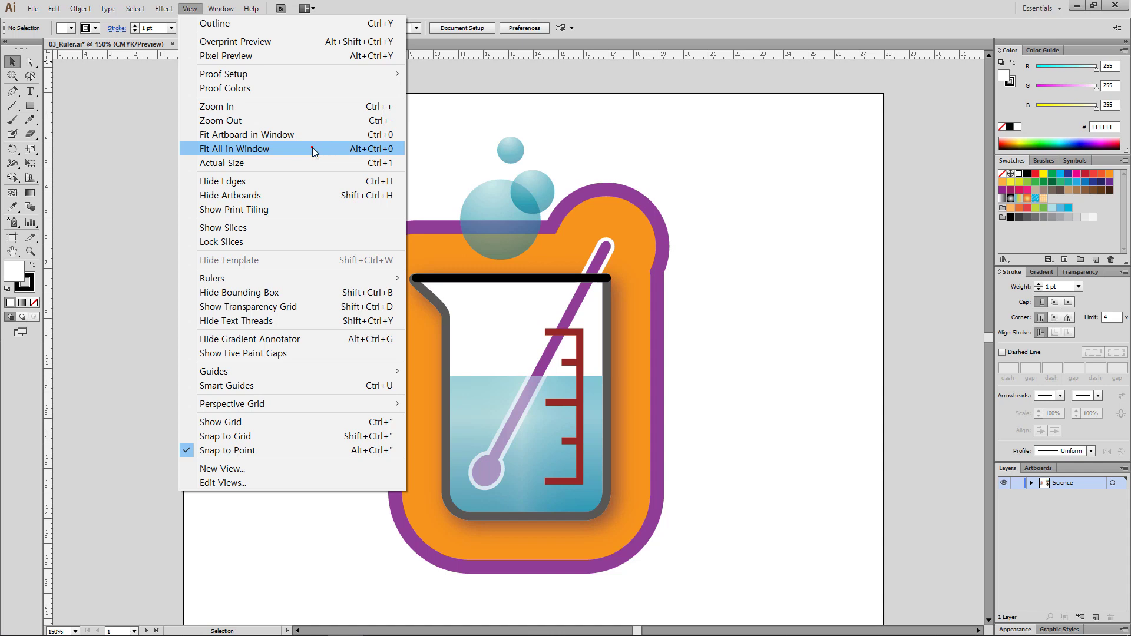
click(313, 151)
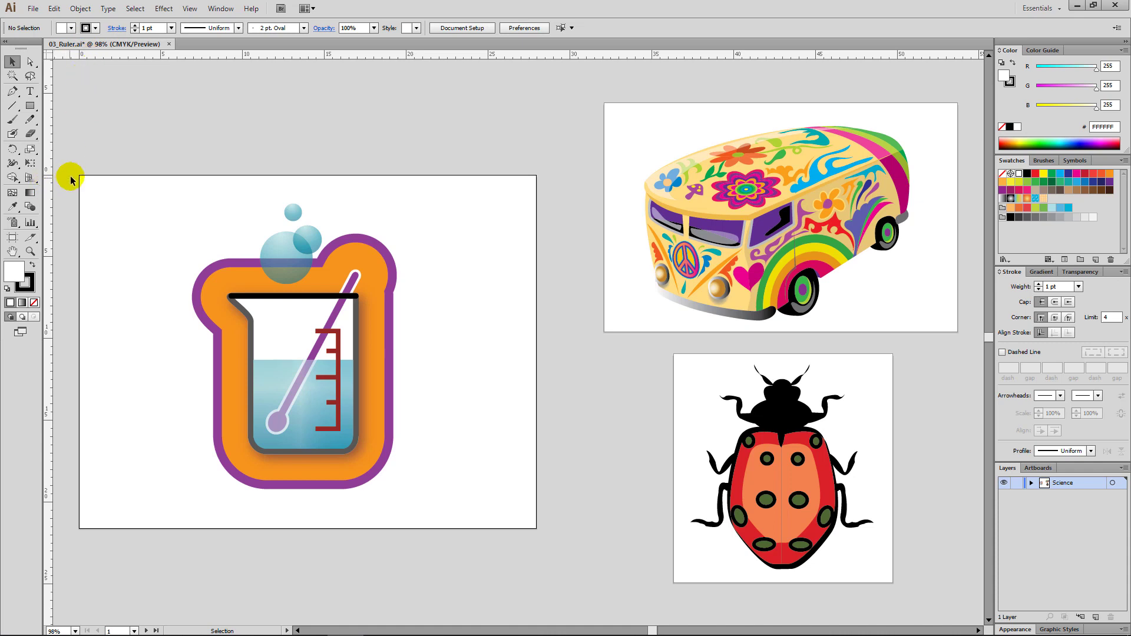
click(646, 143)
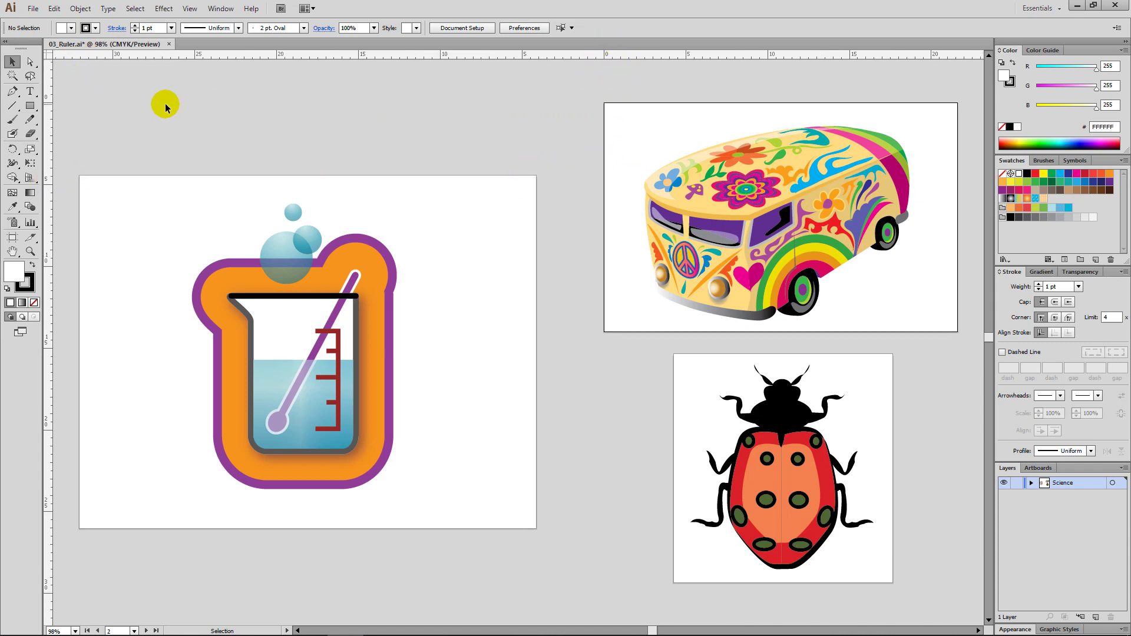
click(689, 361)
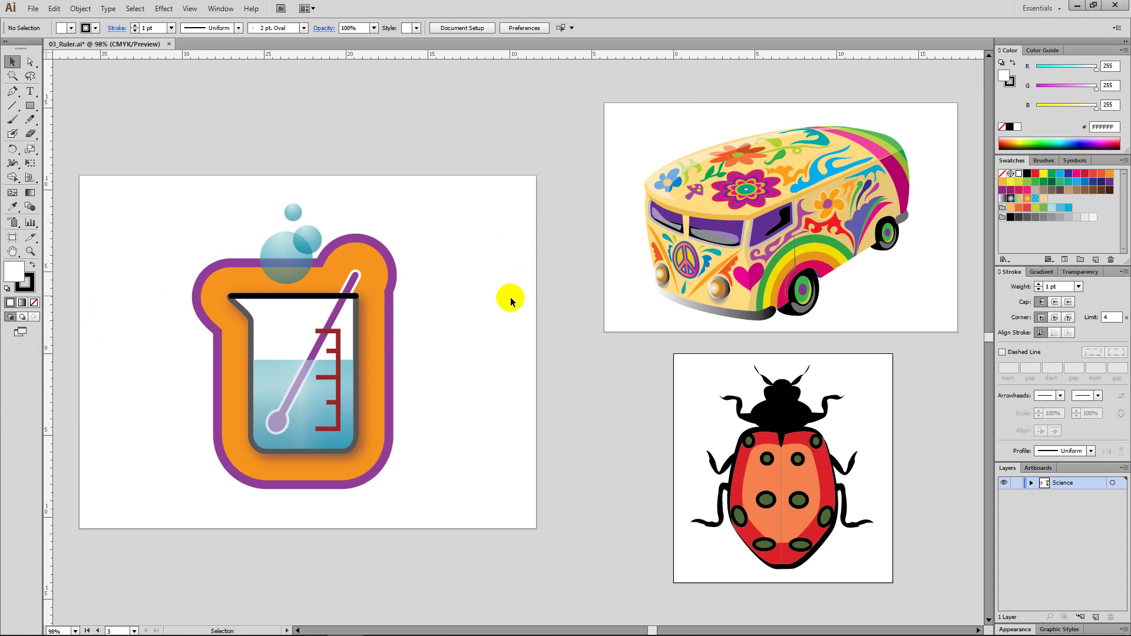
click(482, 307)
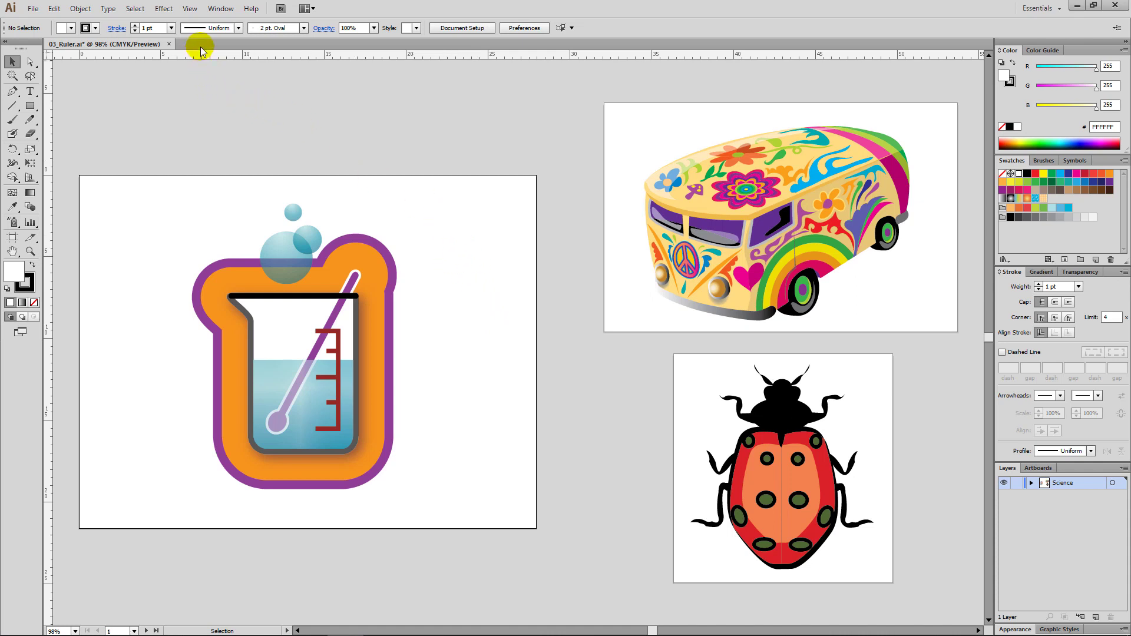
Change to global rulers, activate the bus and ladybug artboards, and drag a guide to the ladybug's top edge.
click(195, 12)
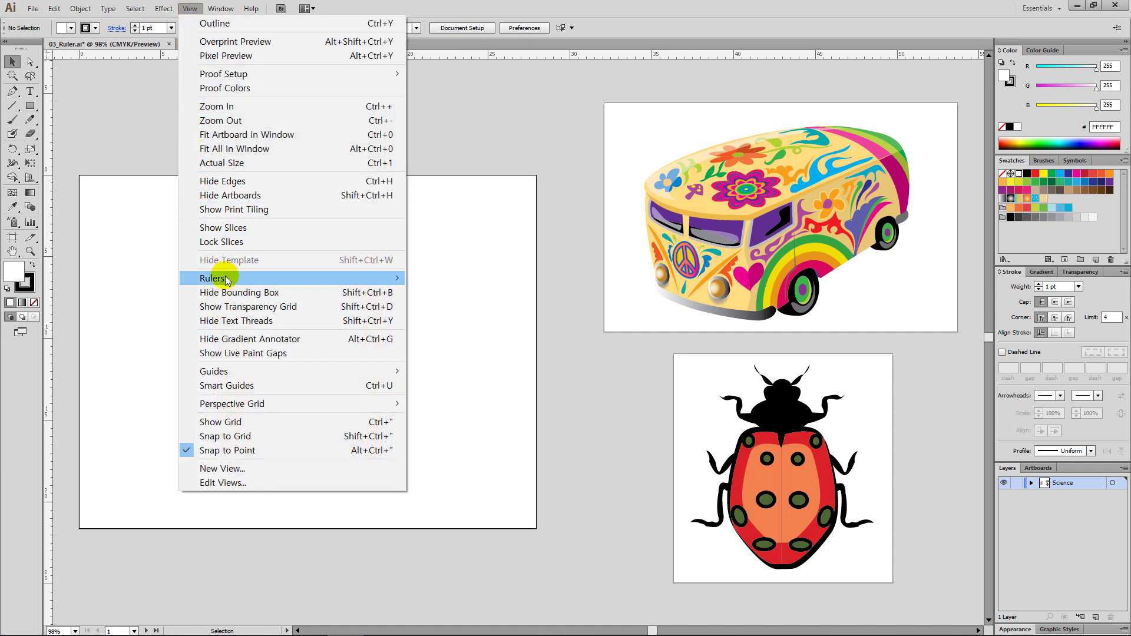
mouse_move(265, 278)
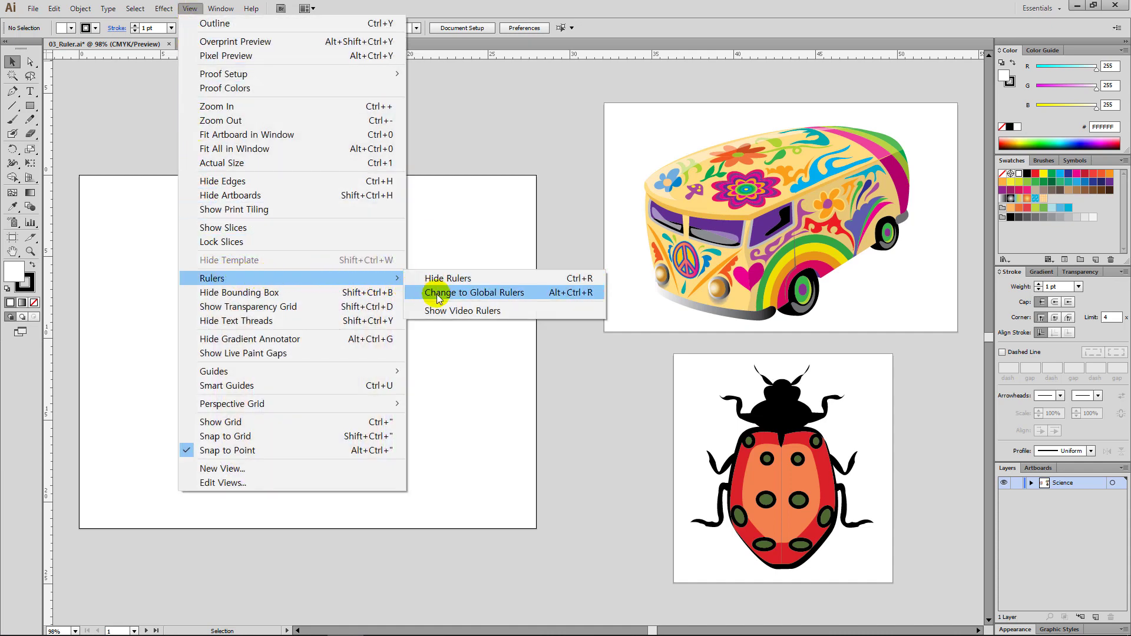
click(534, 297)
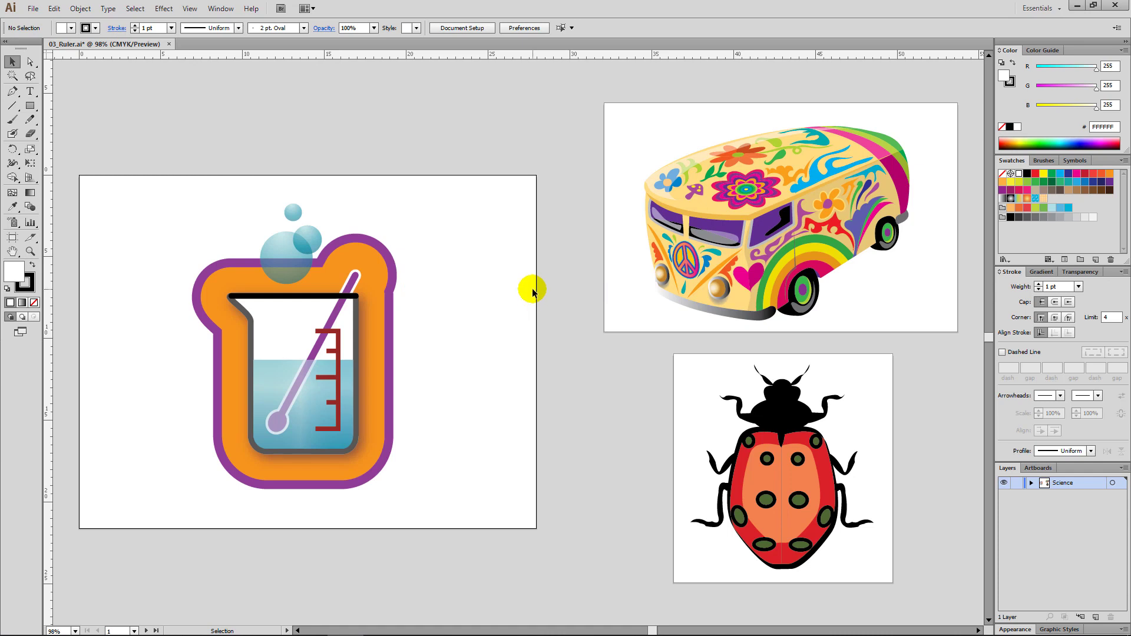
click(620, 115)
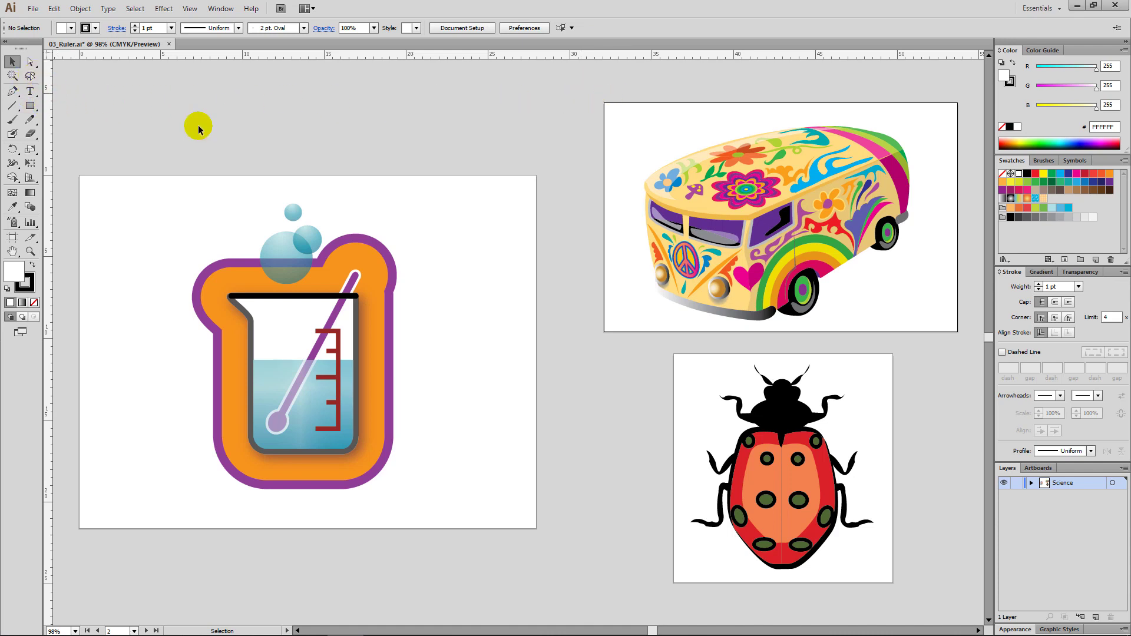
click(710, 394)
drag(702, 56, 679, 356)
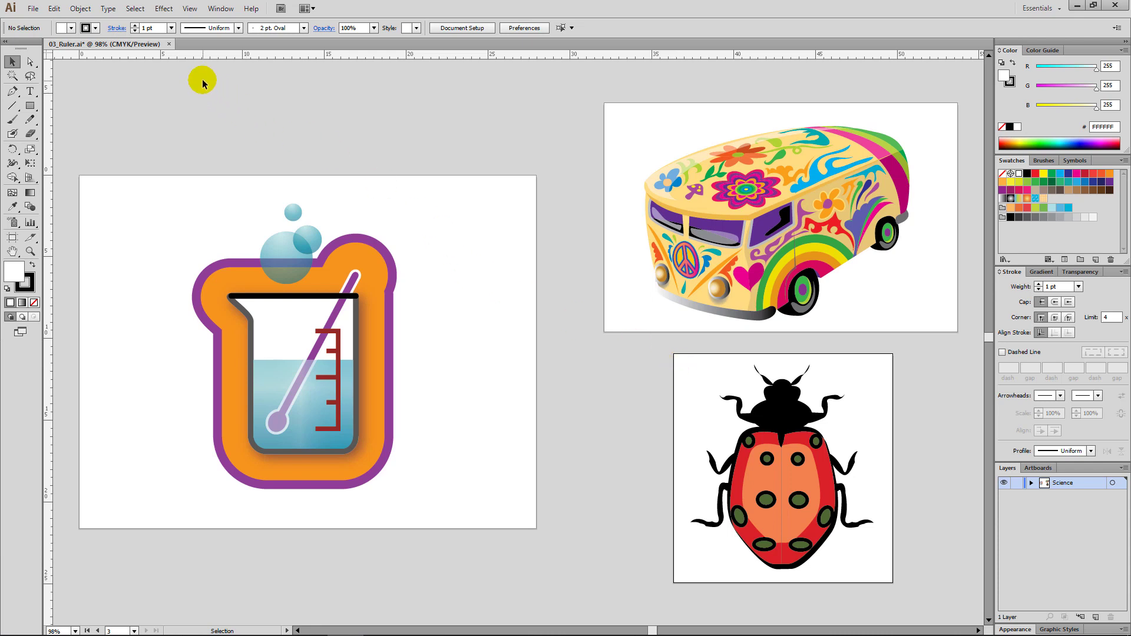
Change the rulers back to Artboard Rulers from the ruler's right-click menu.
click(190, 9)
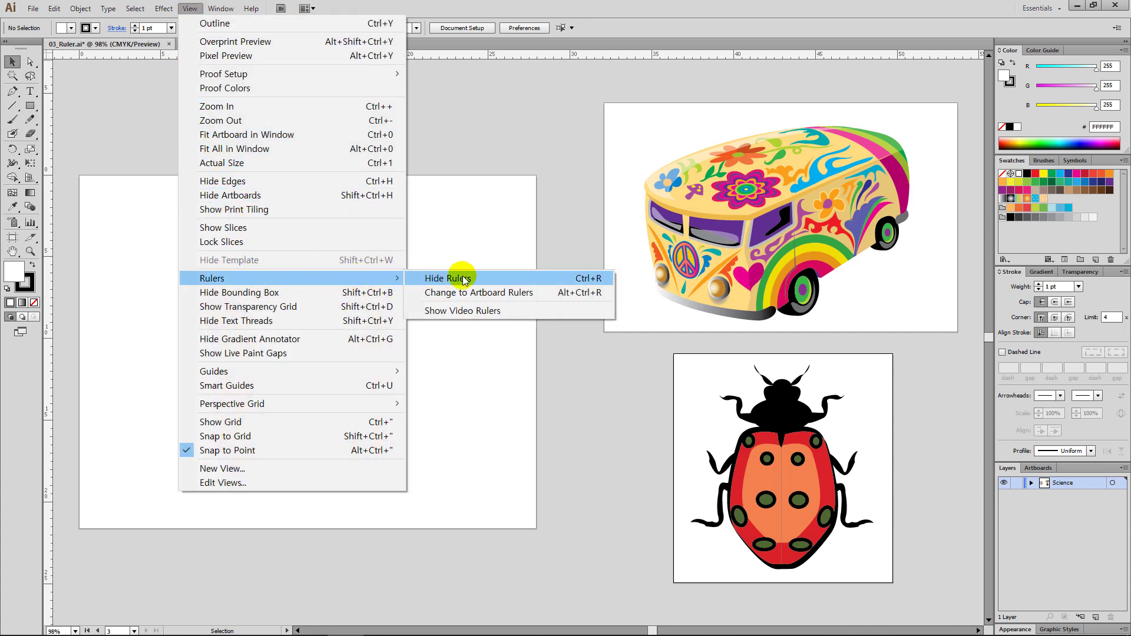
mouse_move(212, 278)
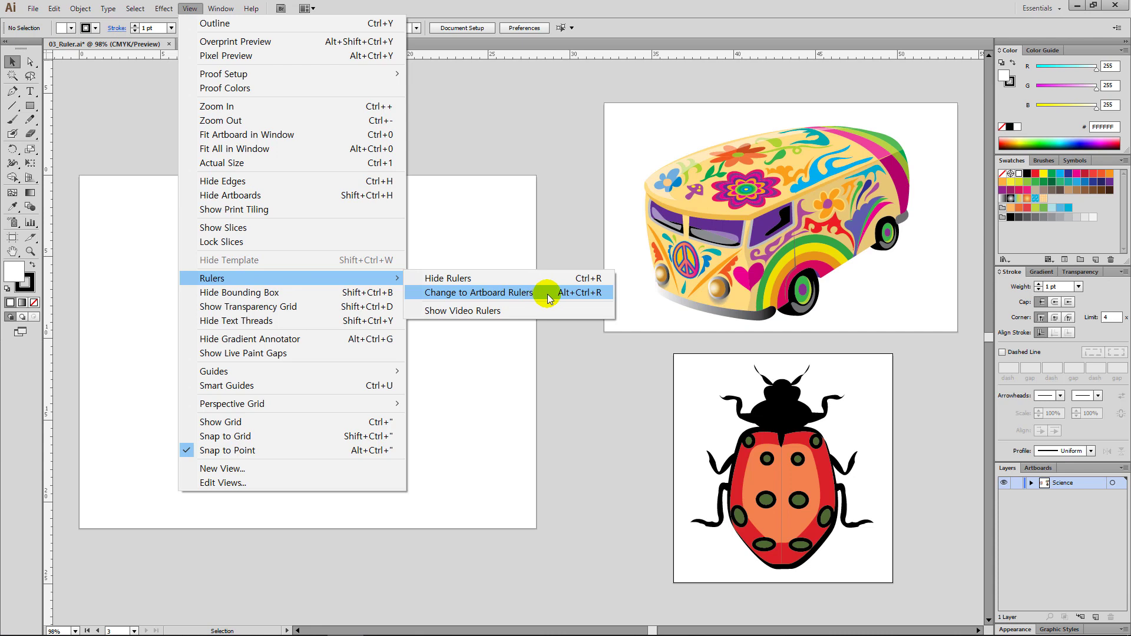
click(543, 138)
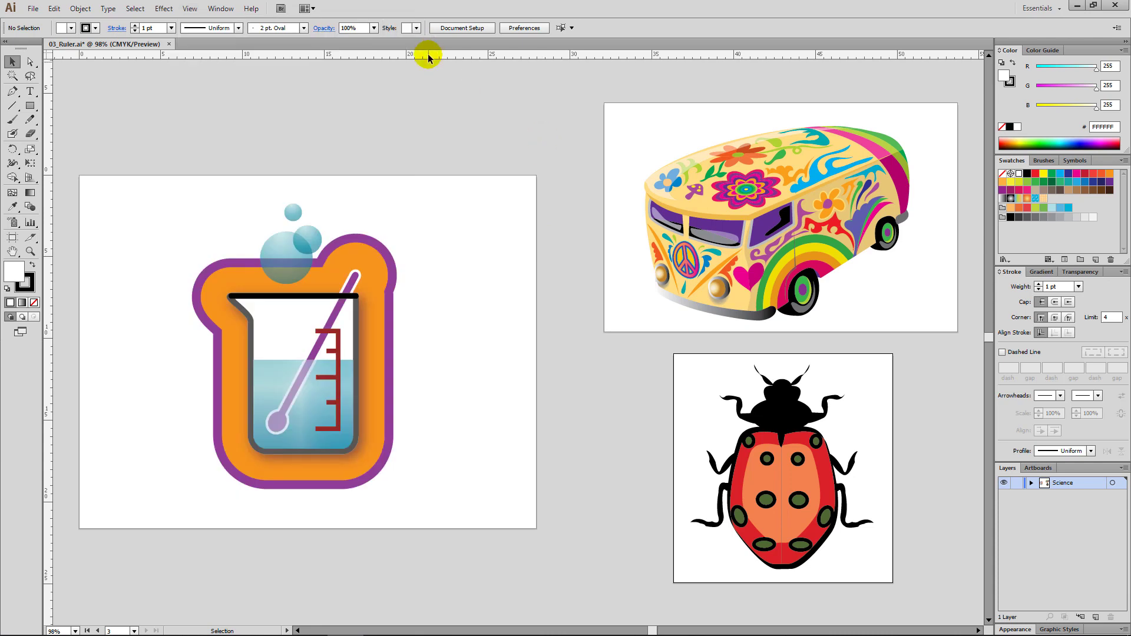
right_click(432, 56)
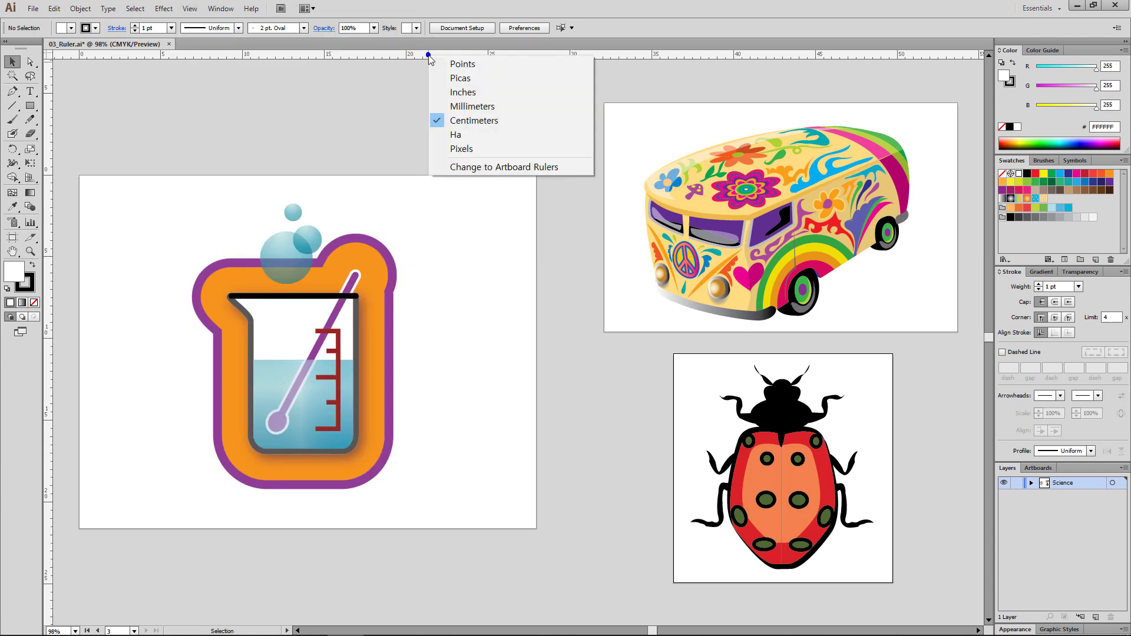
click(575, 167)
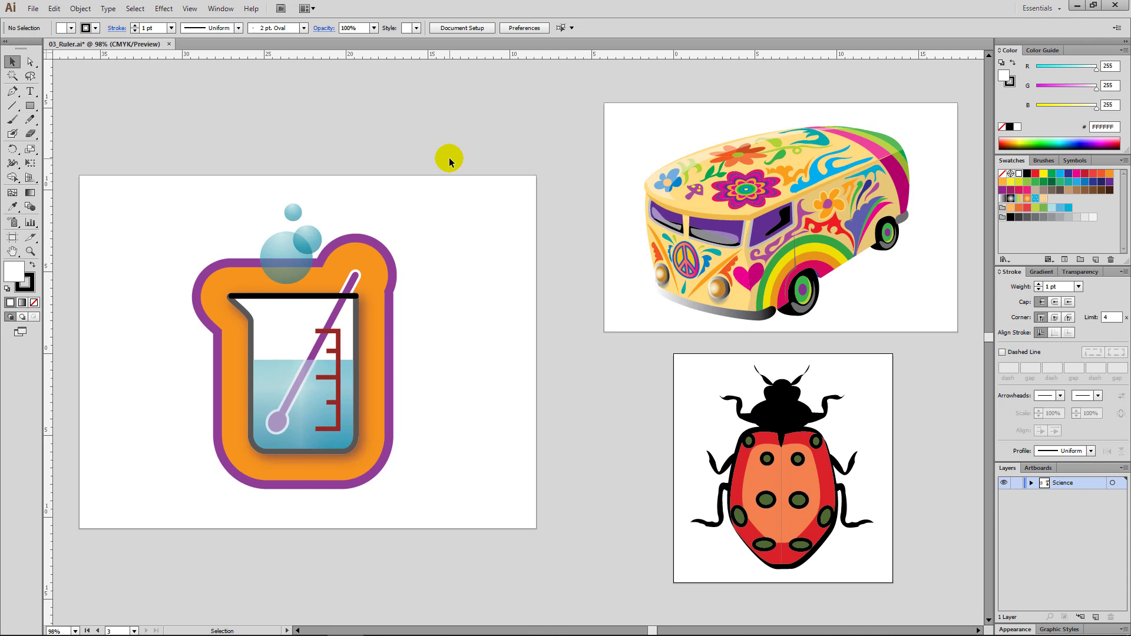
Activate the beaker, bus and ladybug artboards in turn to check each ruler origin.
click(465, 259)
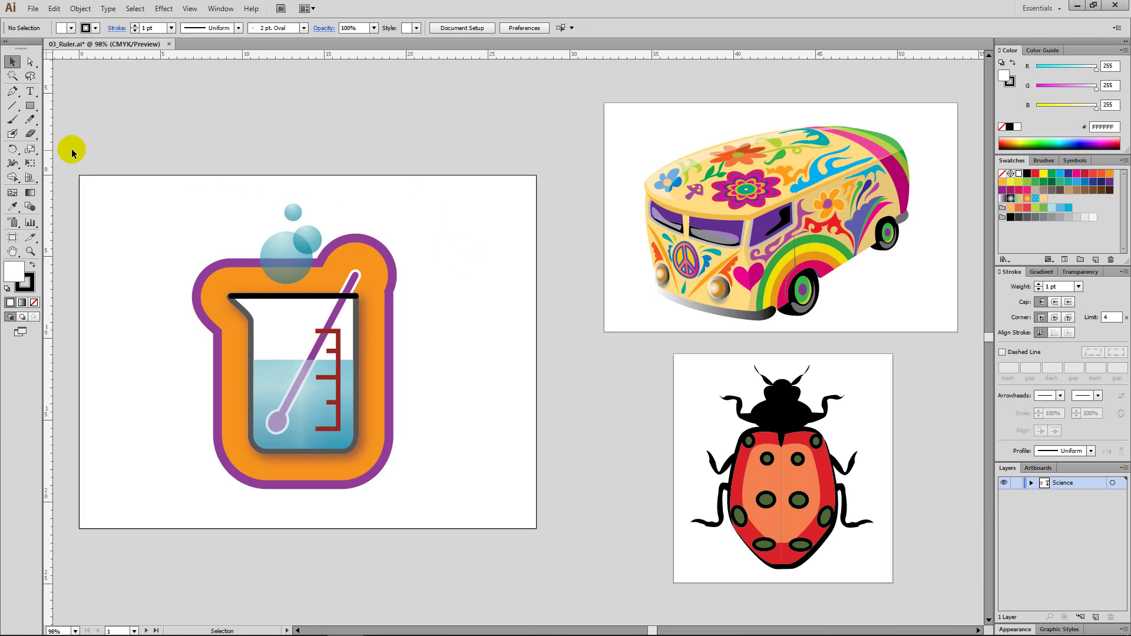
click(624, 122)
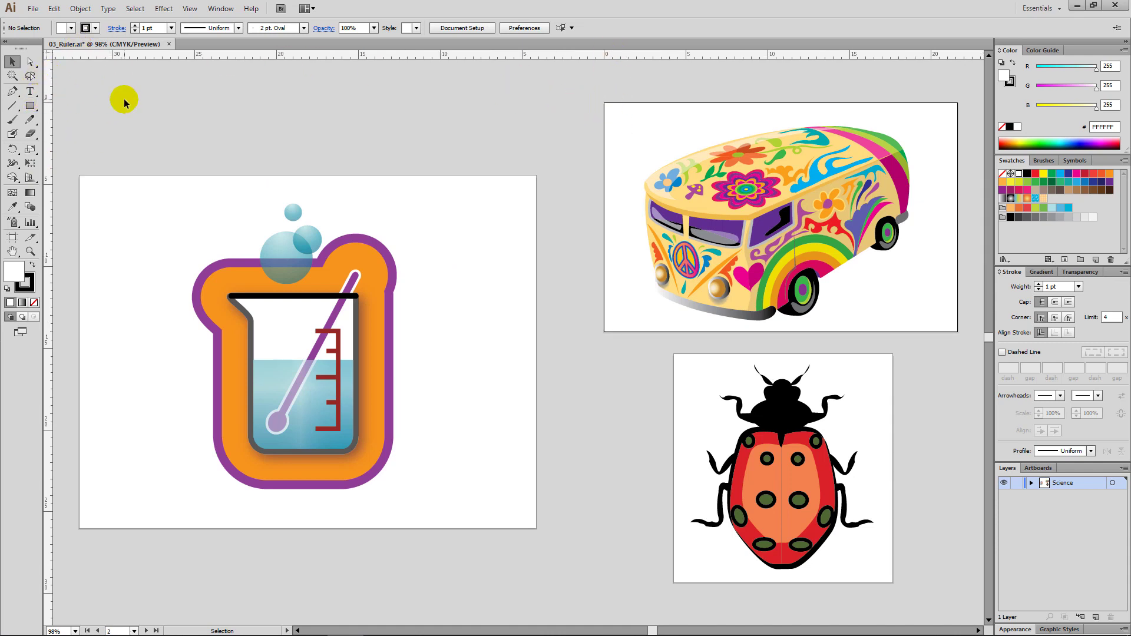
click(700, 363)
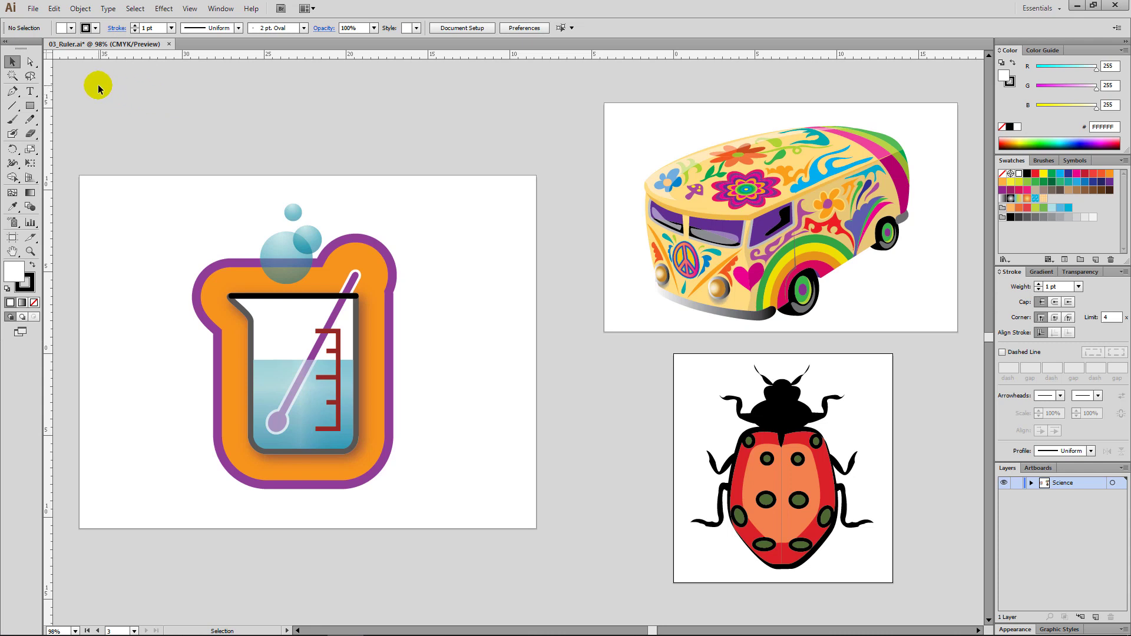
Set the General unit to Centimeters in Preferences > Units and confirm with OK.
click(54, 8)
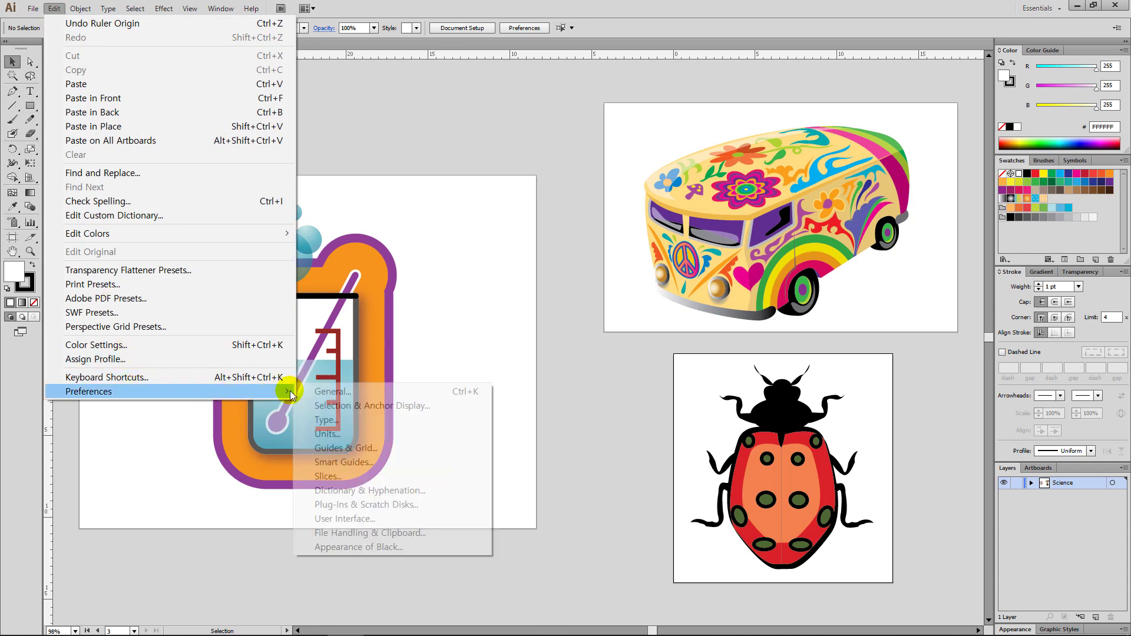
mouse_move(88, 392)
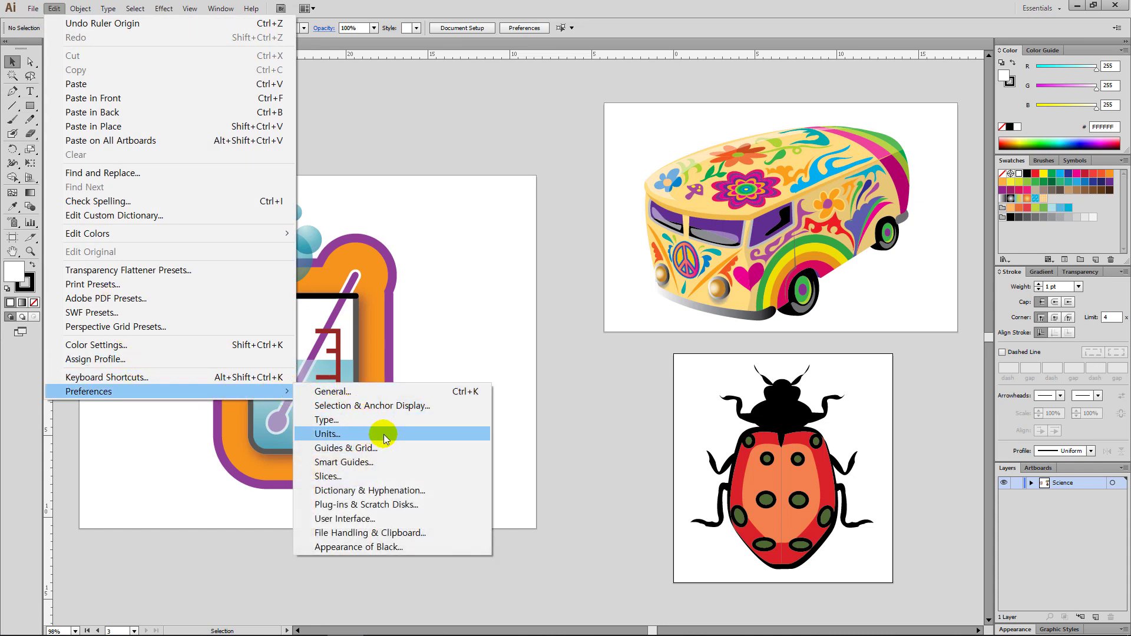
click(444, 434)
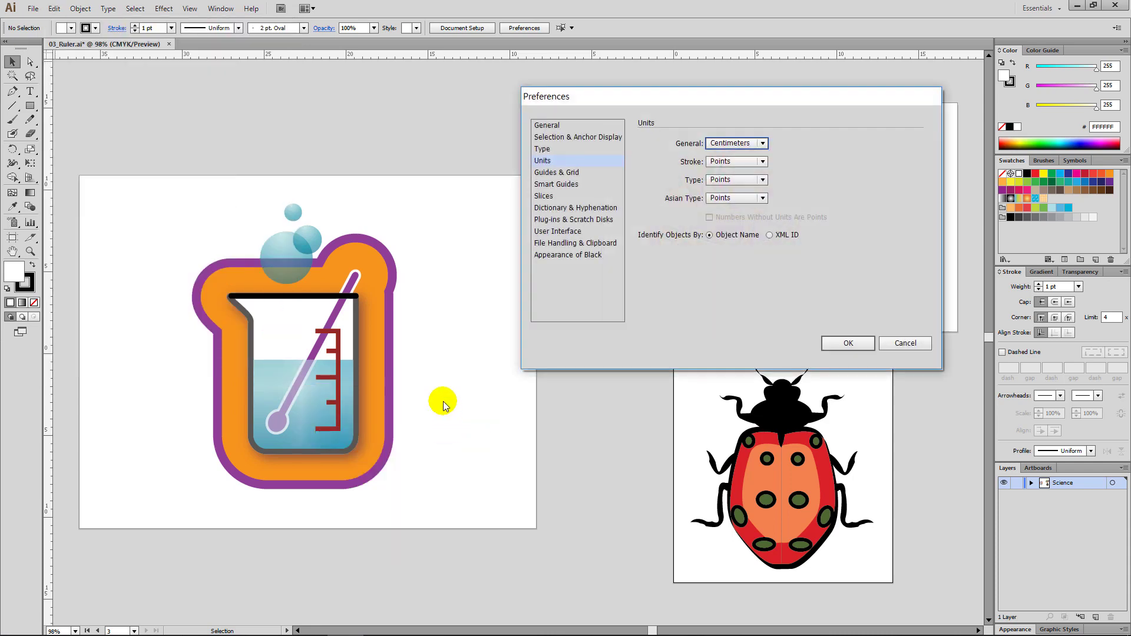
mouse_move(695, 98)
mouse_down()
mouse_move(480, 139)
mouse_move(483, 158)
mouse_up()
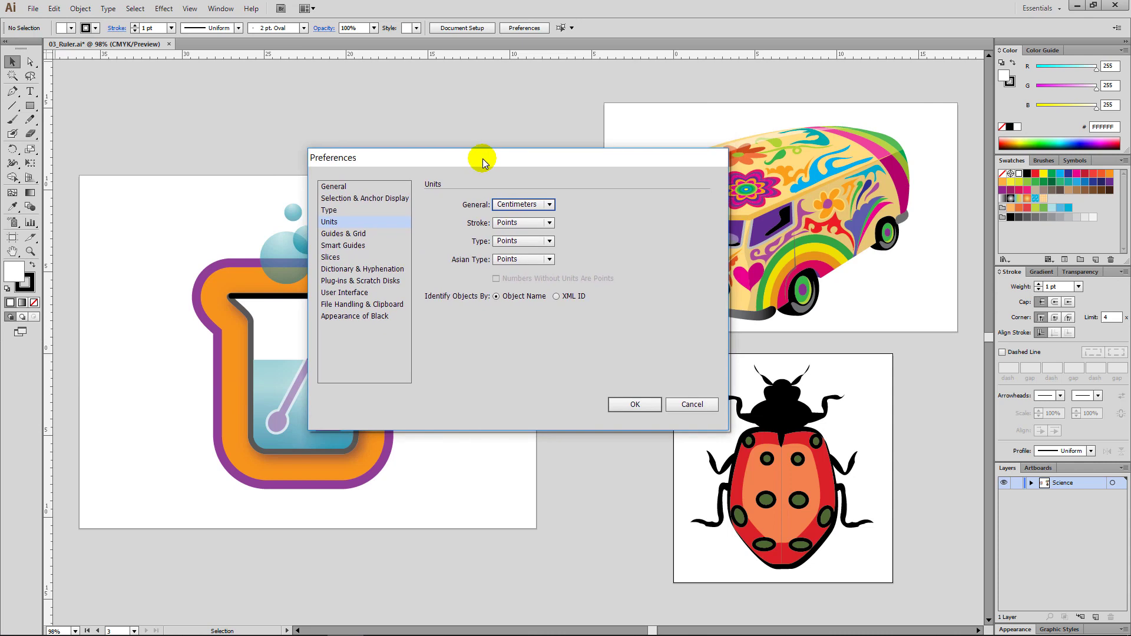
click(545, 206)
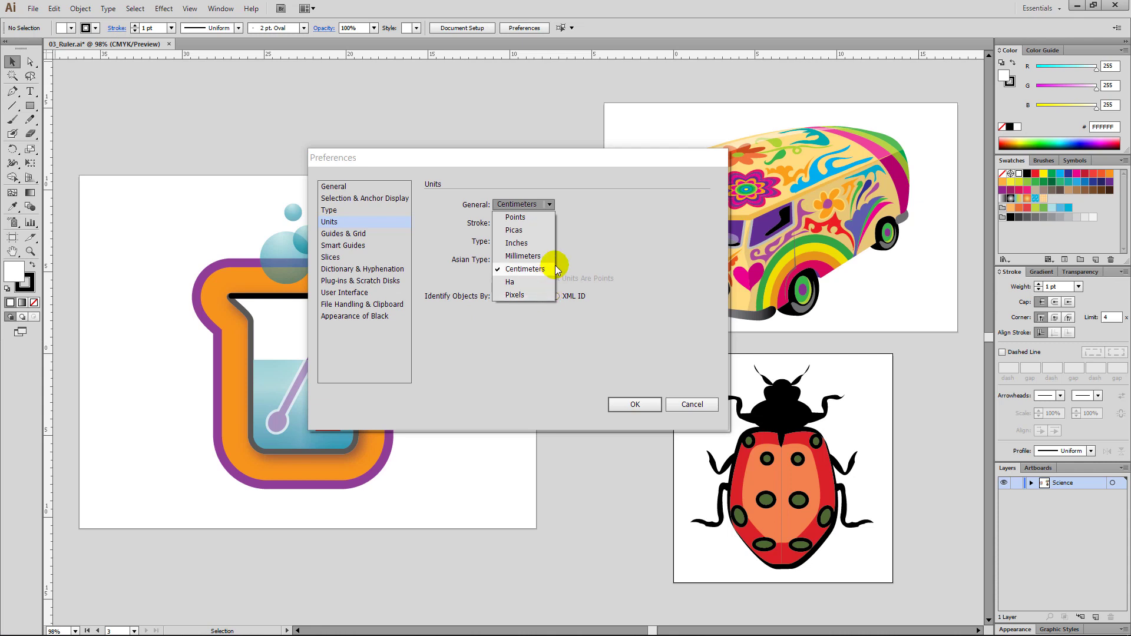
click(553, 268)
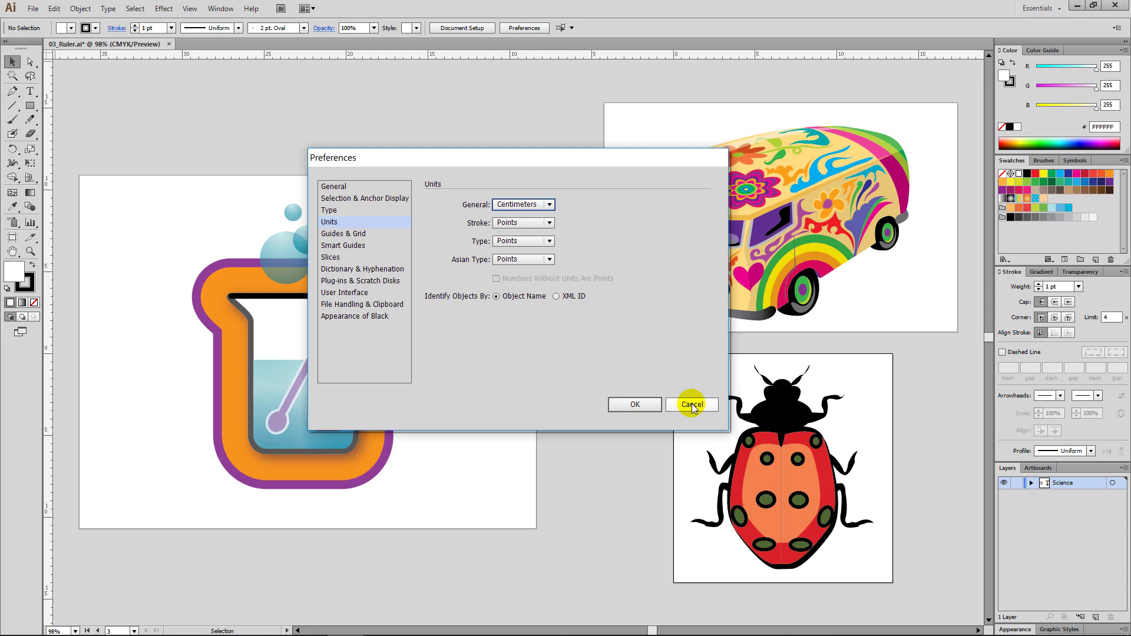
click(642, 405)
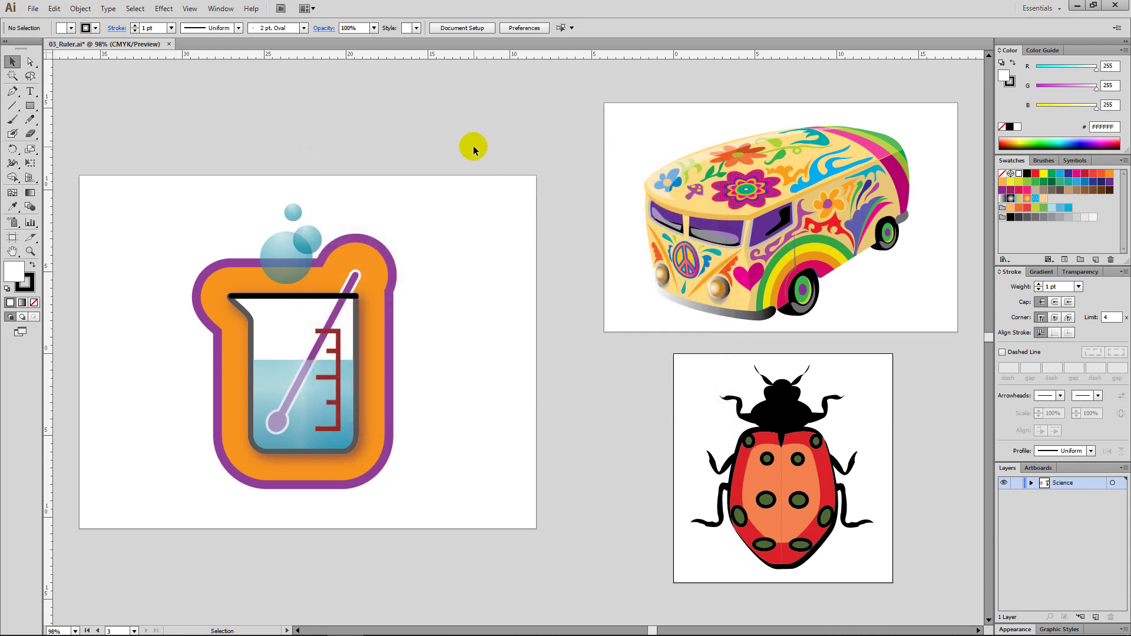
key(a)
key(ctrl+n)
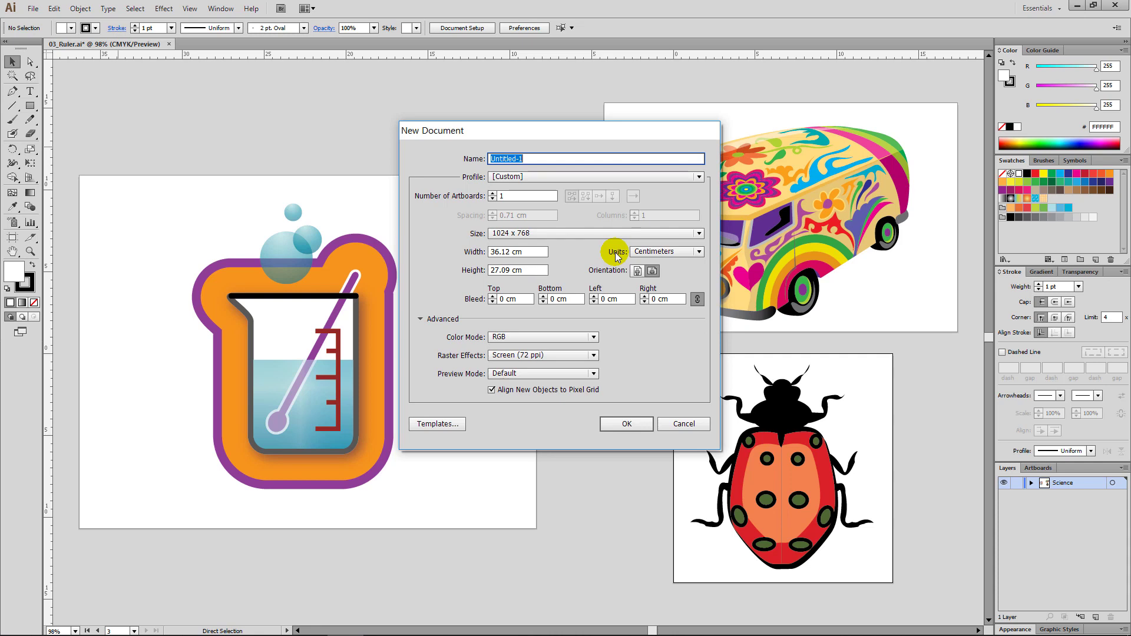
click(684, 424)
click(603, 376)
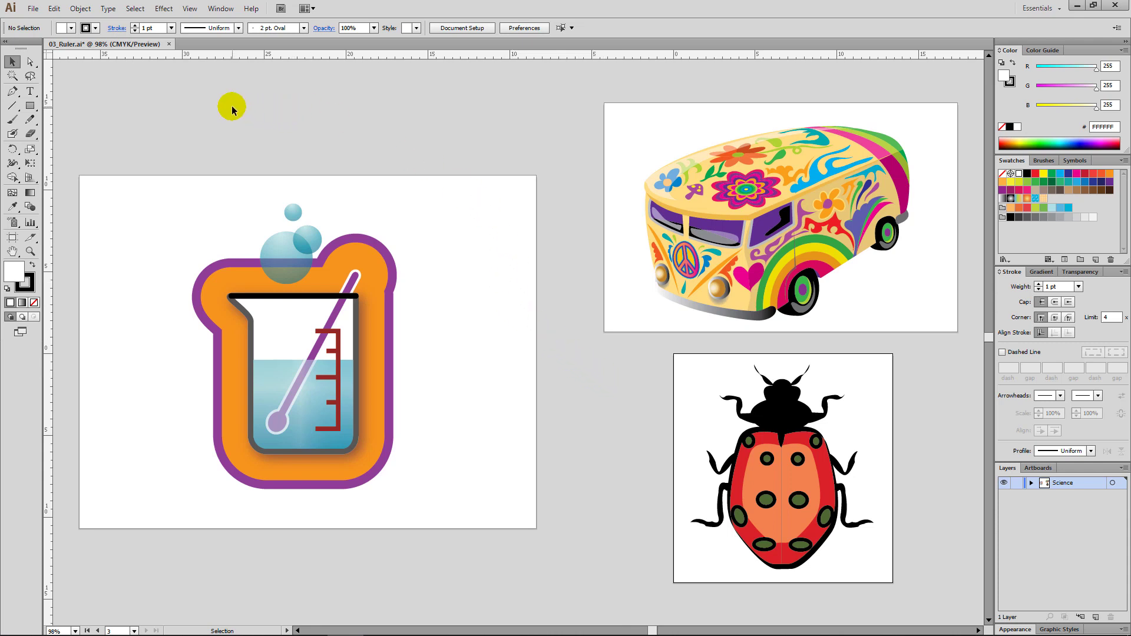
Show the grid over the artboards and make the beaker artboard active.
click(189, 9)
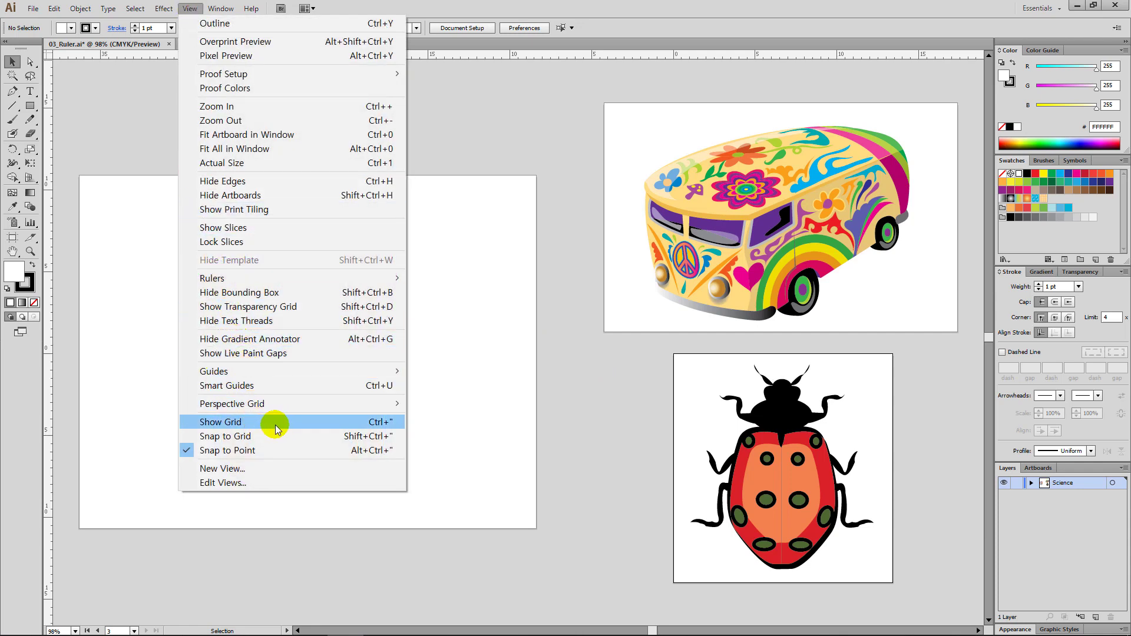
click(317, 428)
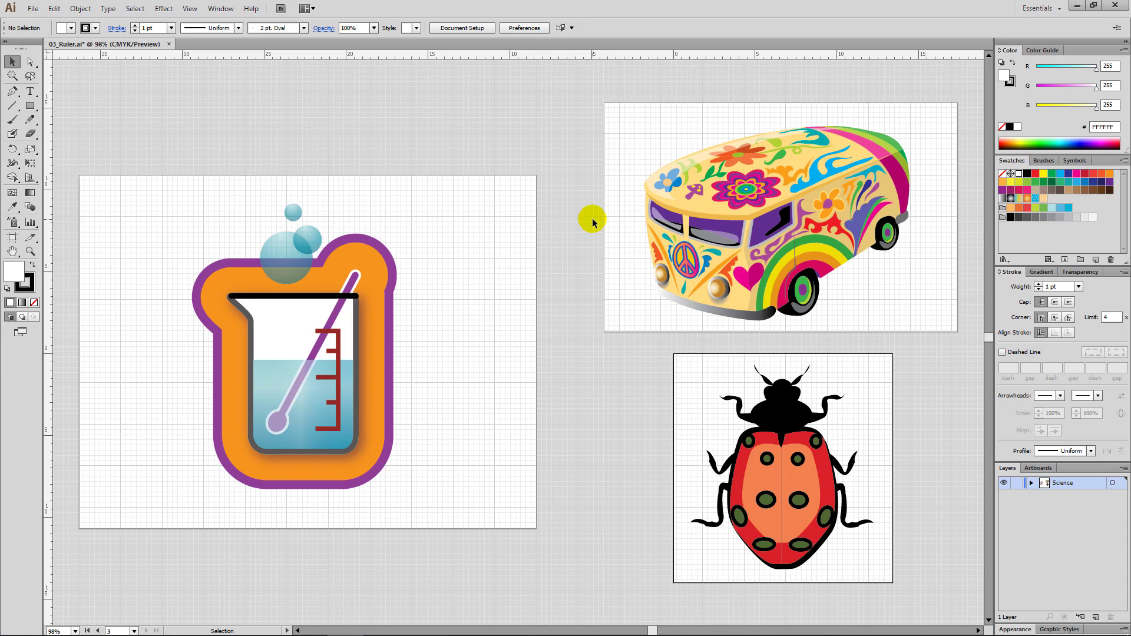
click(455, 276)
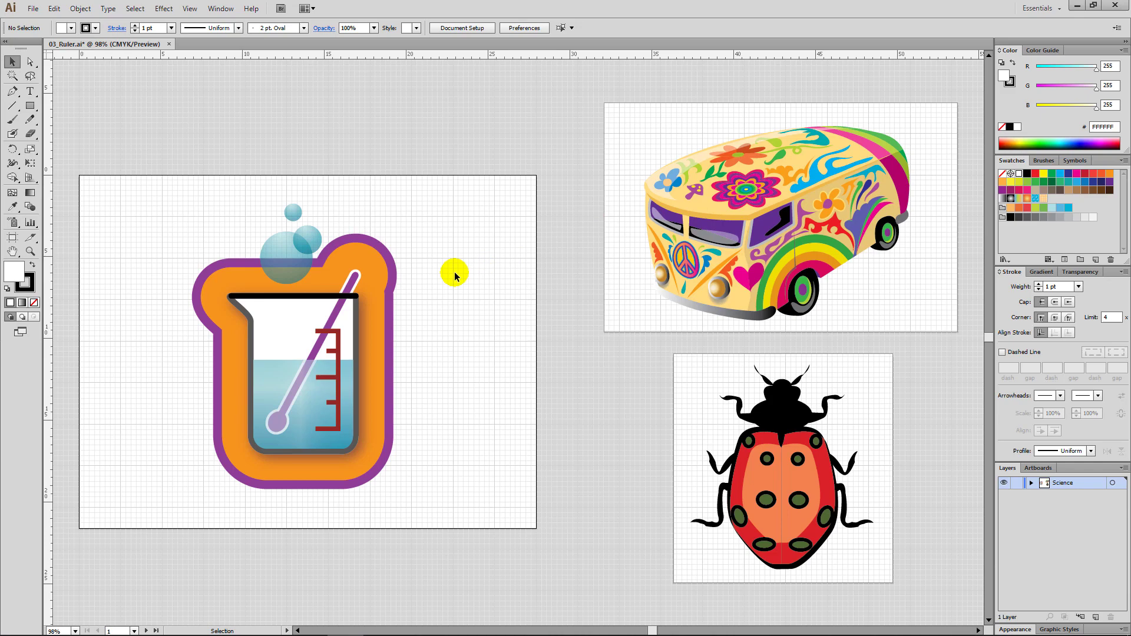
Zoom the beaker artwork to 200% and pan across it against the grid.
key(ctrl+r)
key(ctrl+1)
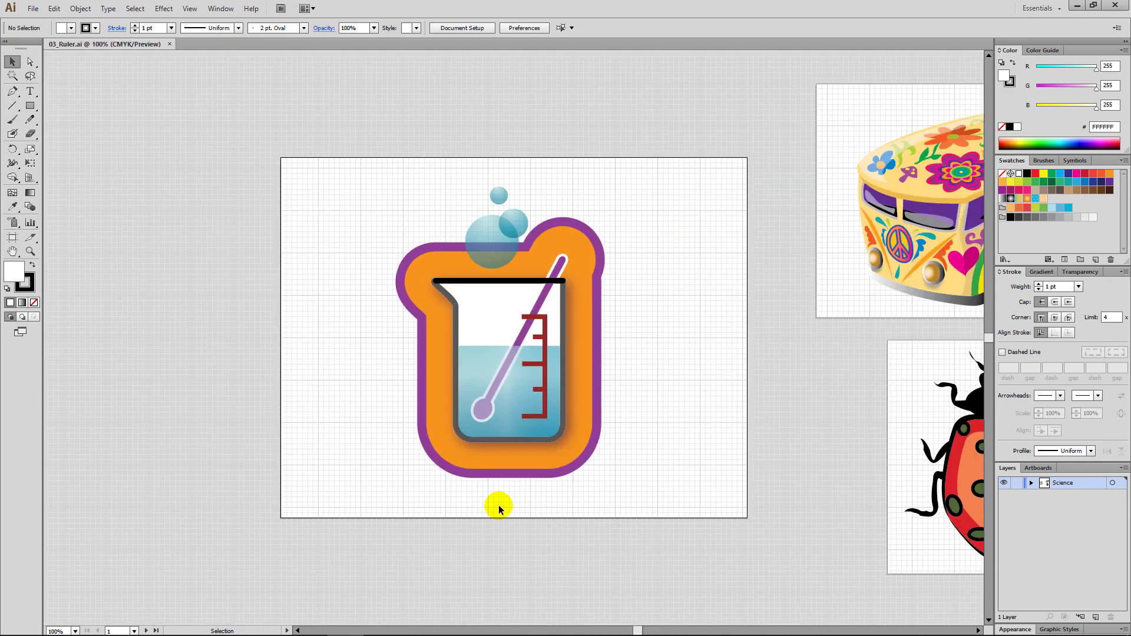
key(ctrl)
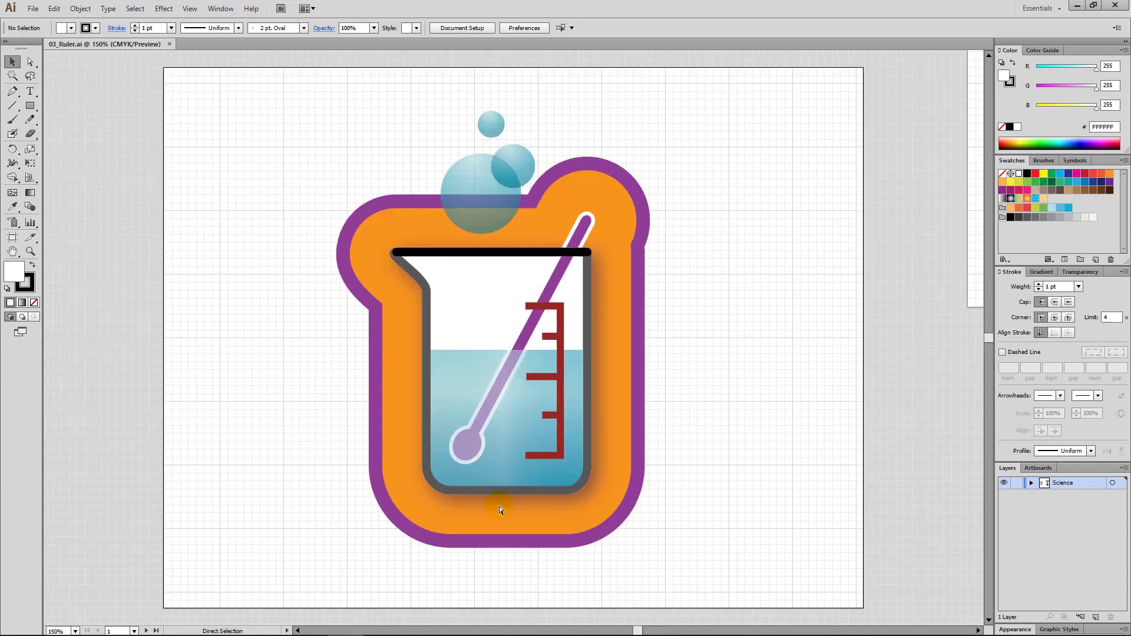
key(ctrl+plus)
key(ctrl+plus)
mouse_move(544, 512)
mouse_down()
mouse_move(317, 518)
mouse_move(324, 508)
mouse_up()
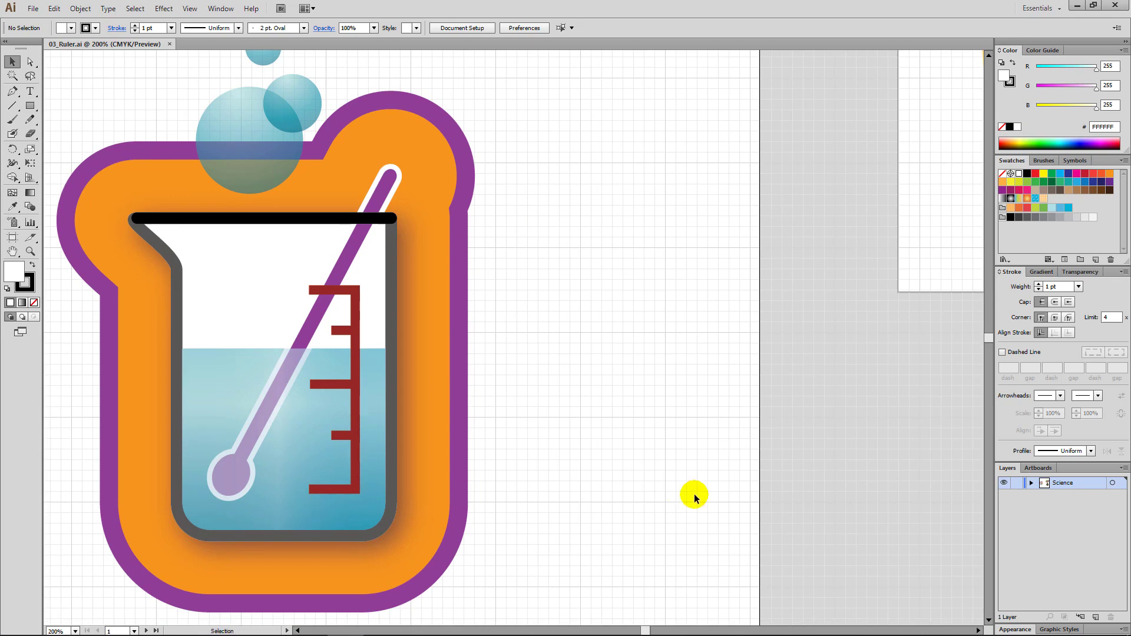
key(ctrl+k)
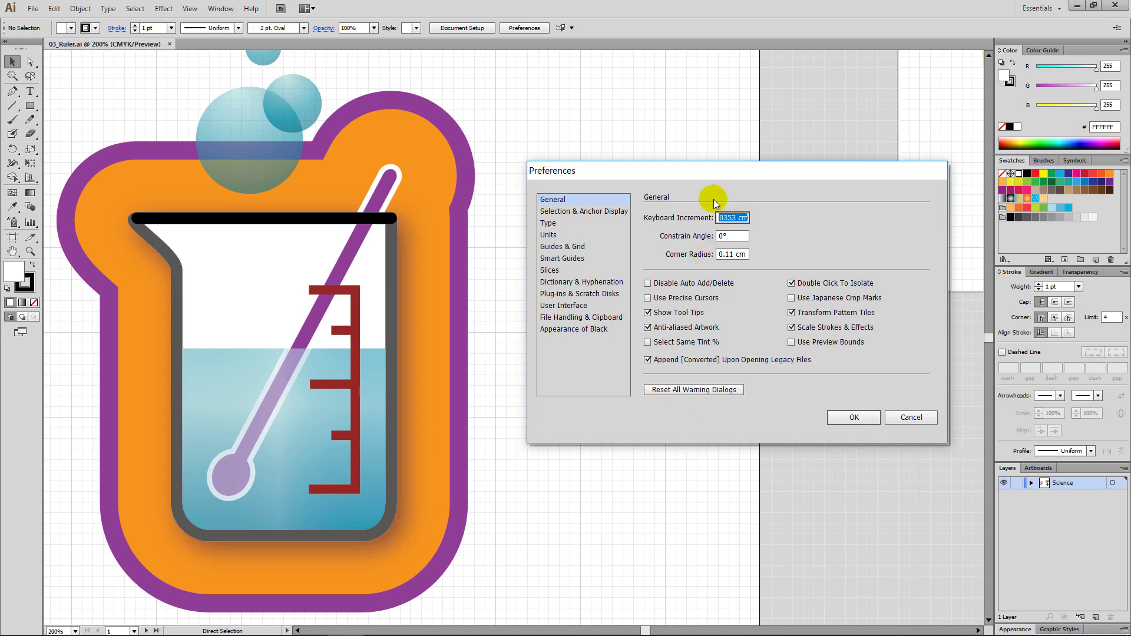
click(577, 249)
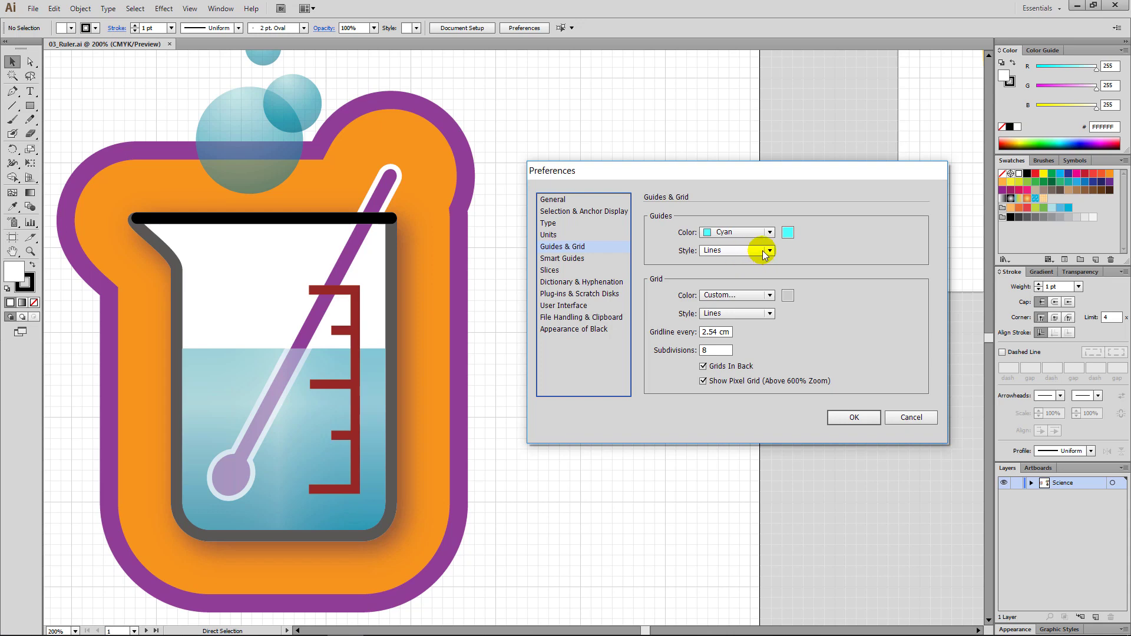
click(745, 255)
click(797, 262)
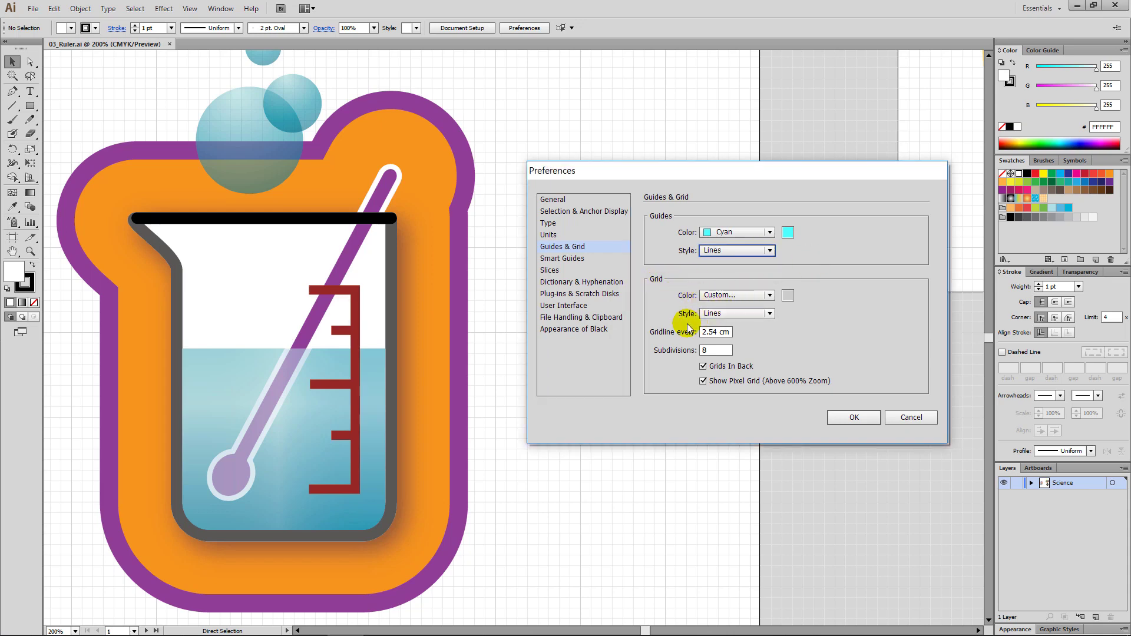
click(748, 317)
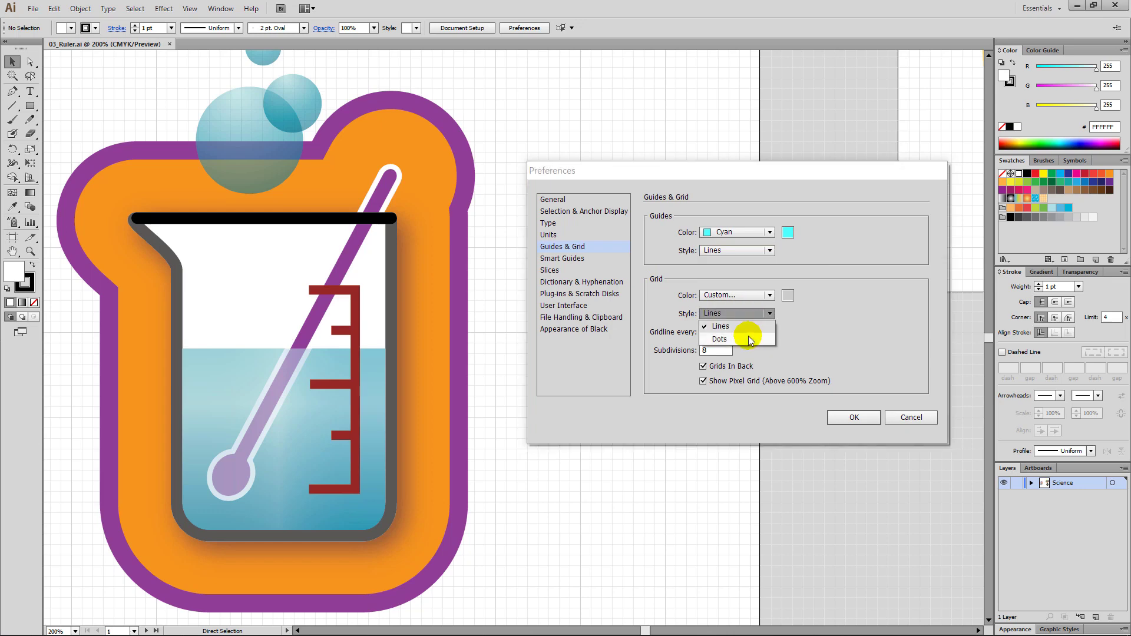
click(754, 321)
click(770, 296)
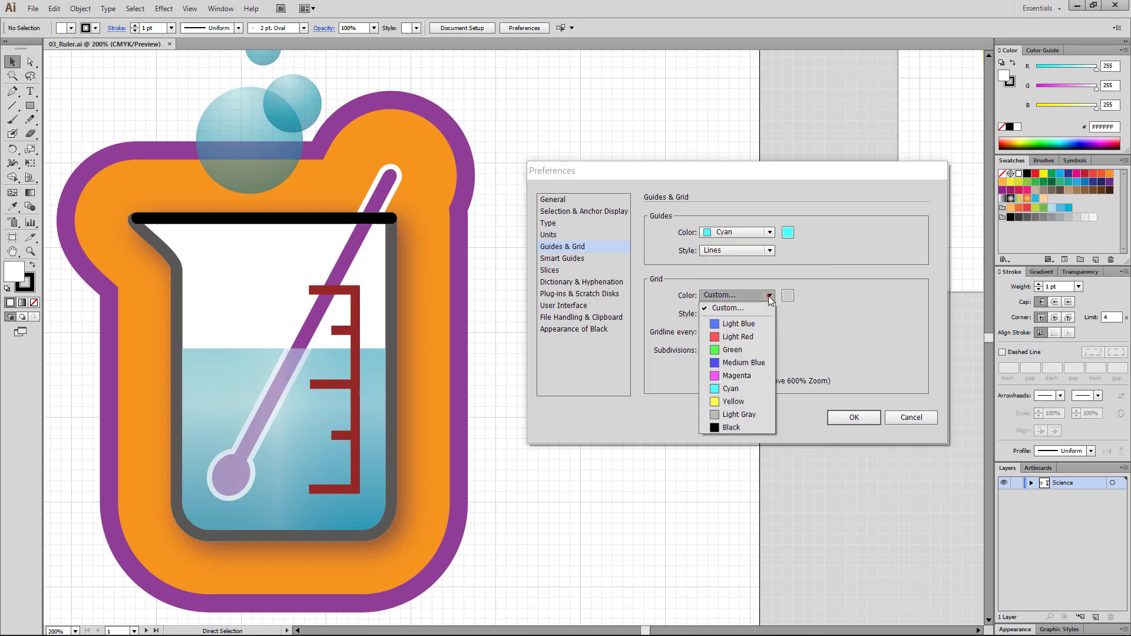
click(808, 312)
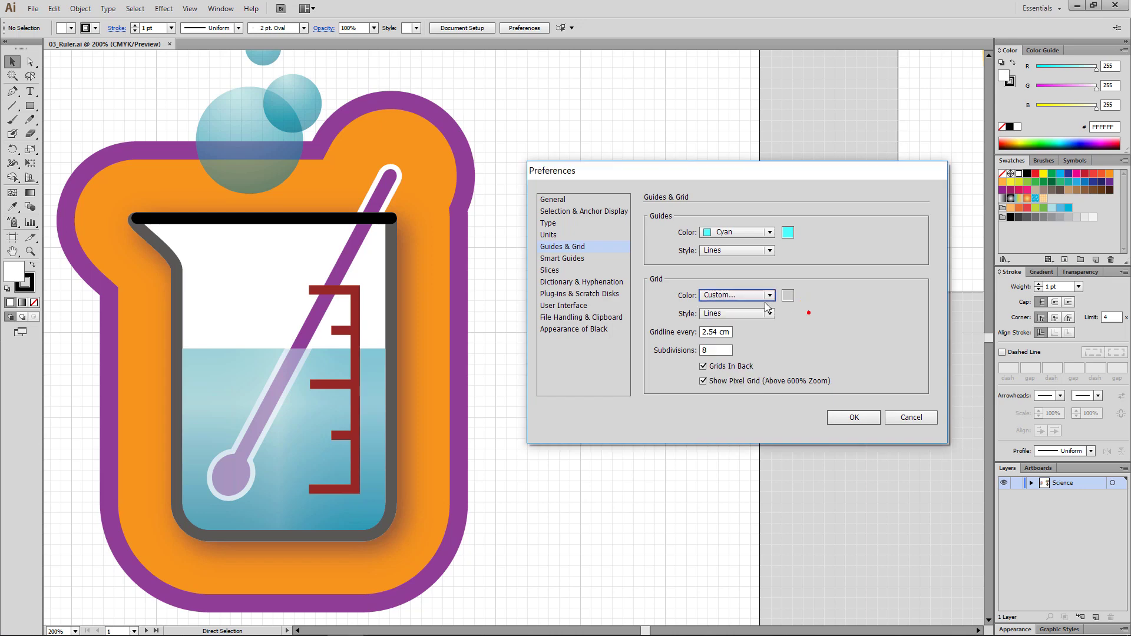
click(766, 314)
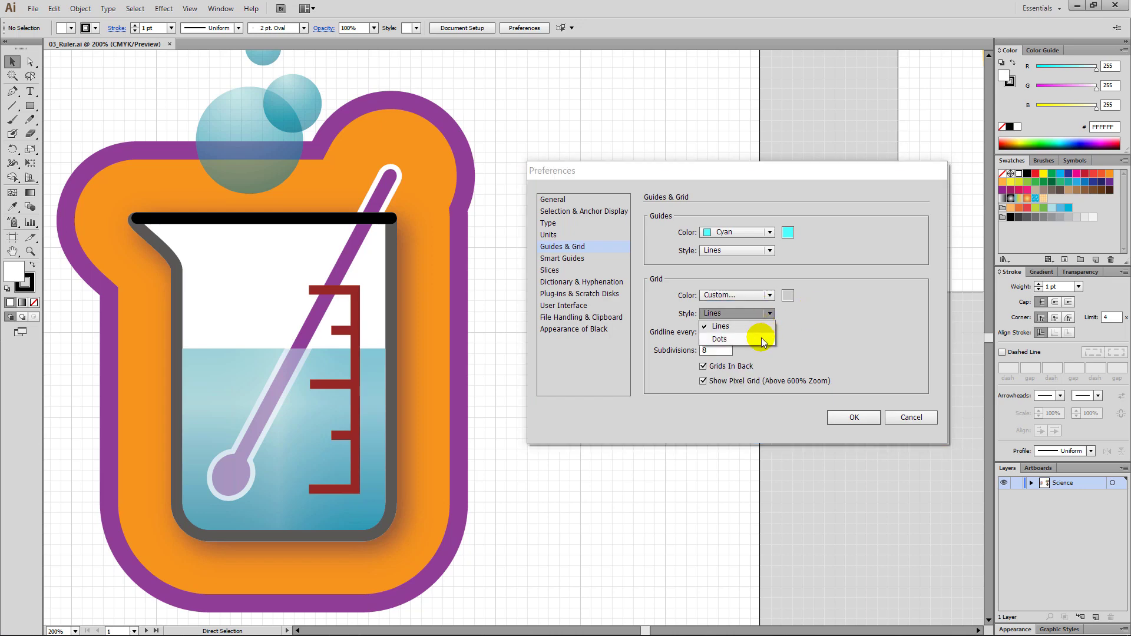
click(823, 340)
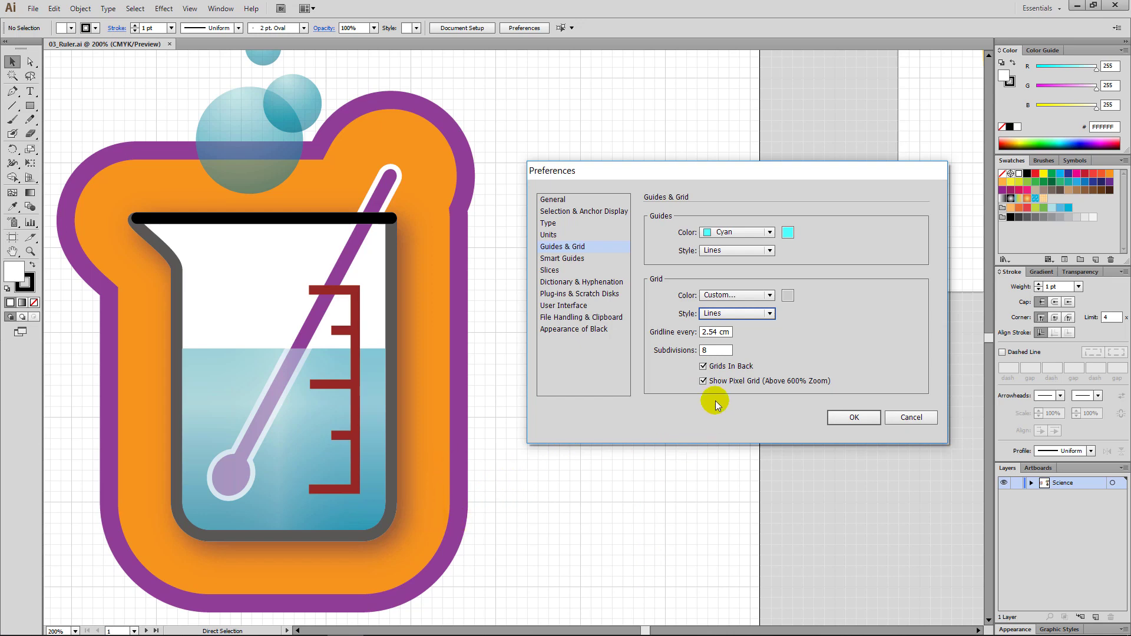
click(704, 367)
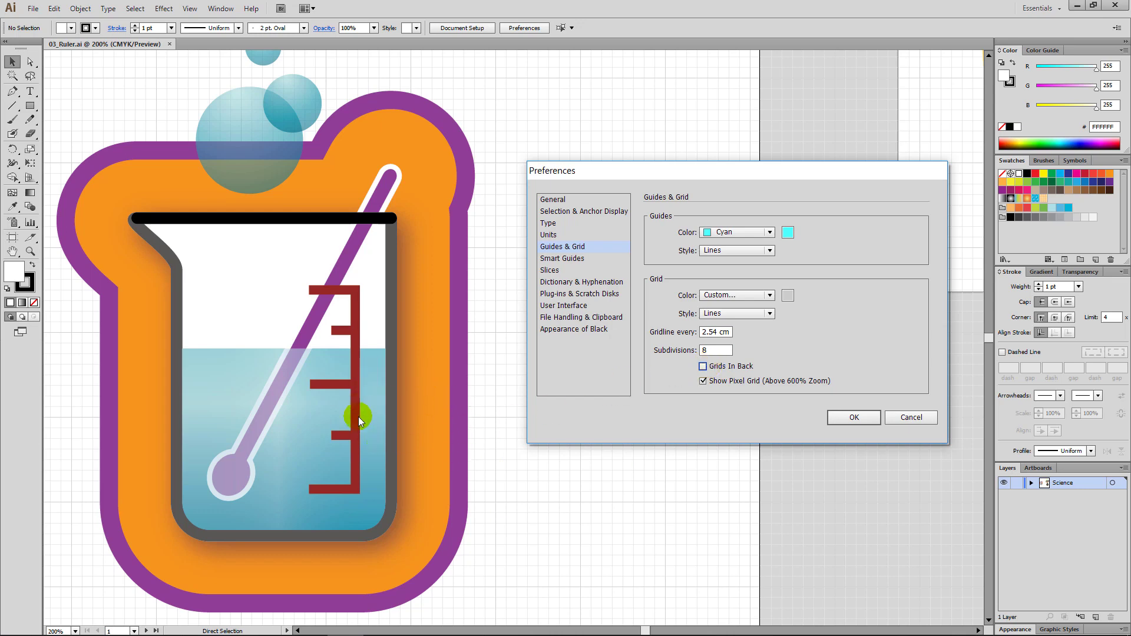
click(704, 366)
click(702, 381)
click(909, 418)
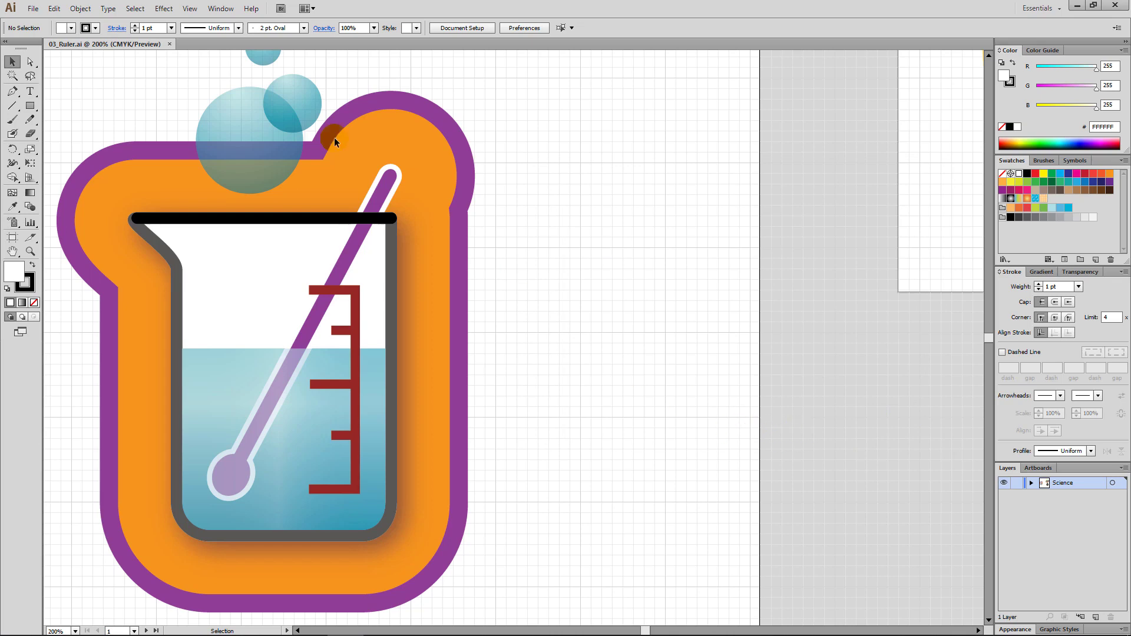
Hide the grid from the canvas right-click menu and fit all three artboards with Ctrl+Alt+0.
click(190, 8)
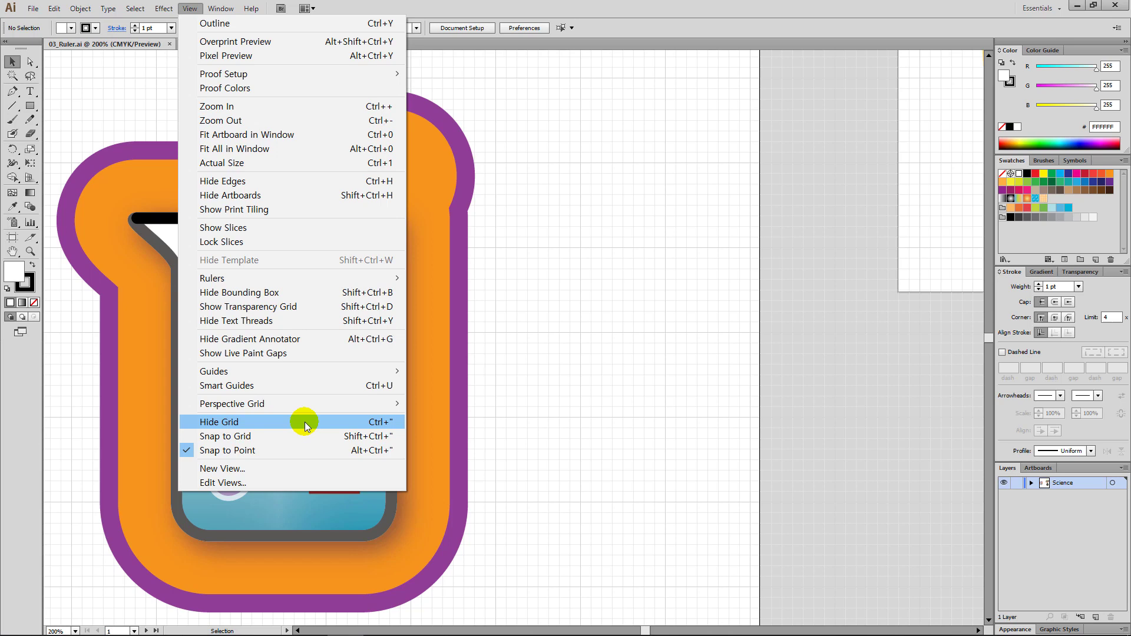
right_click(568, 261)
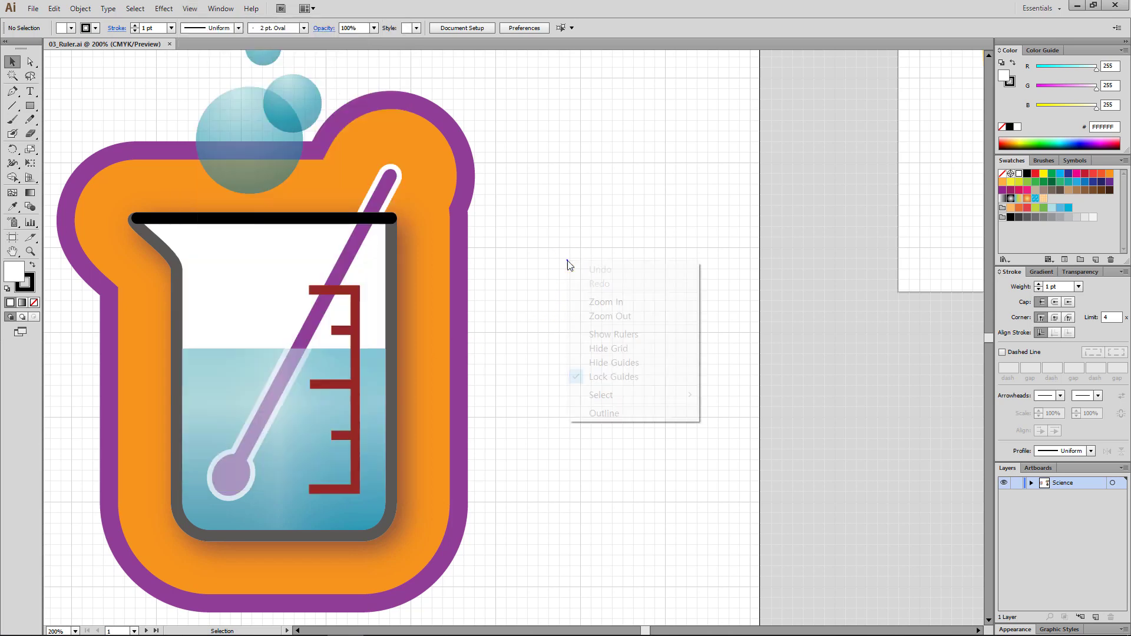
click(655, 348)
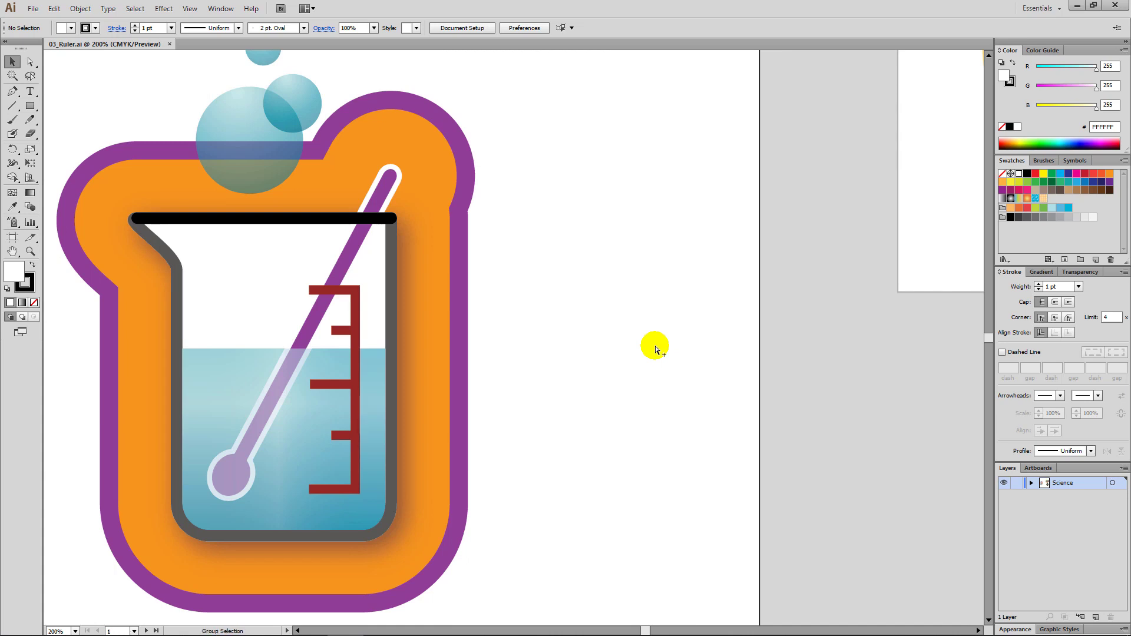
key(ctrl+alt+0)
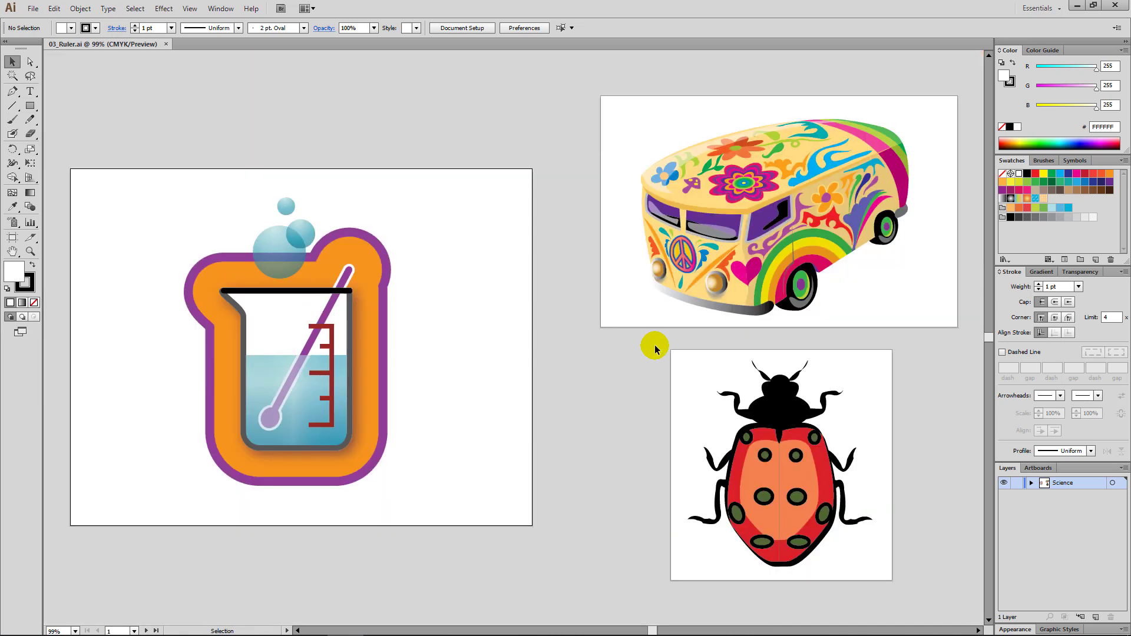